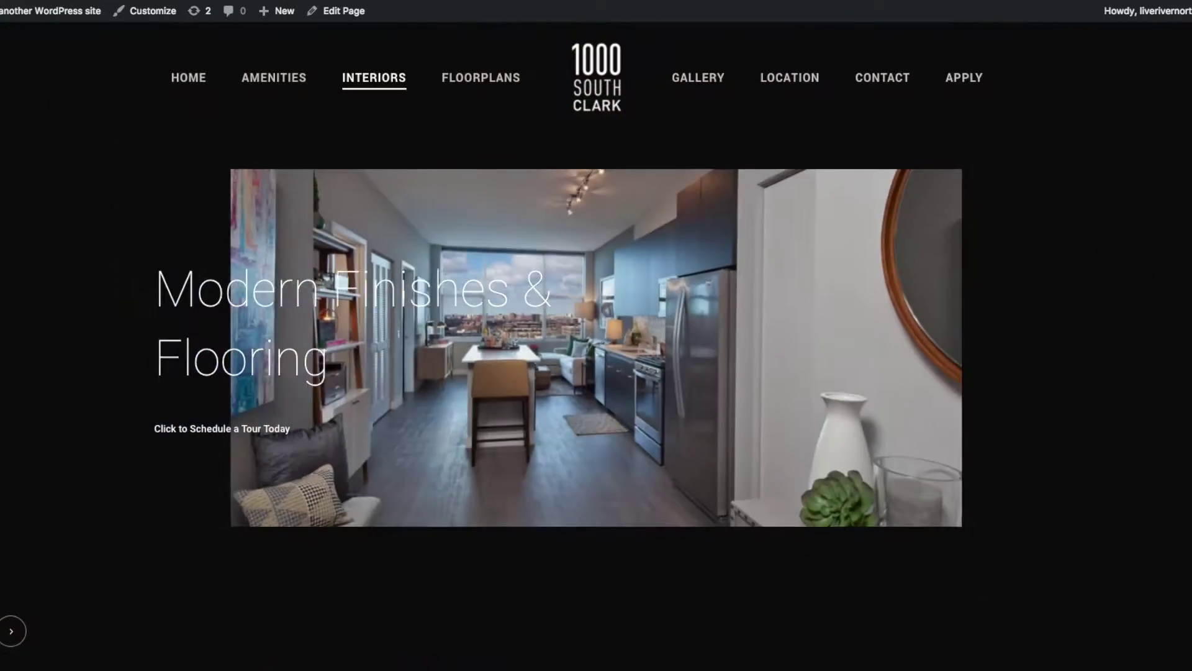
- Browse the Interiors page, playing and then closing the hero promo video
{"action": "scroll", "coordinate": [734, 462], "scroll_direction": "down", "scroll_amount": 10}
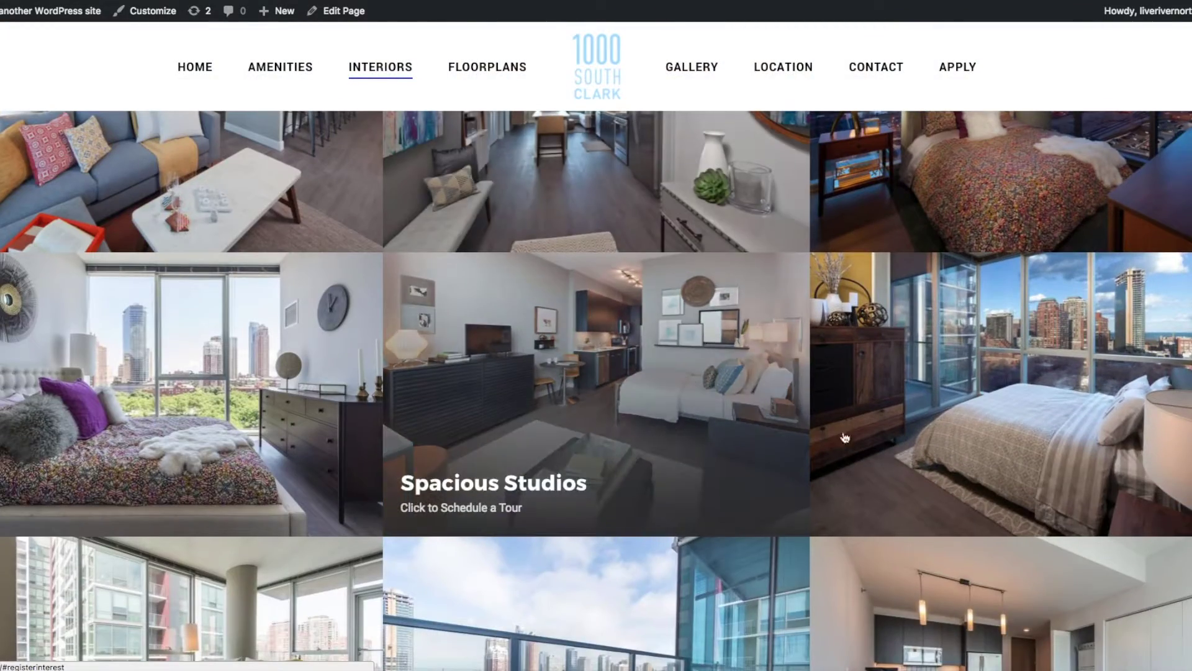
{"action": "scroll", "coordinate": [334, 227], "scroll_direction": "up", "scroll_amount": 2}
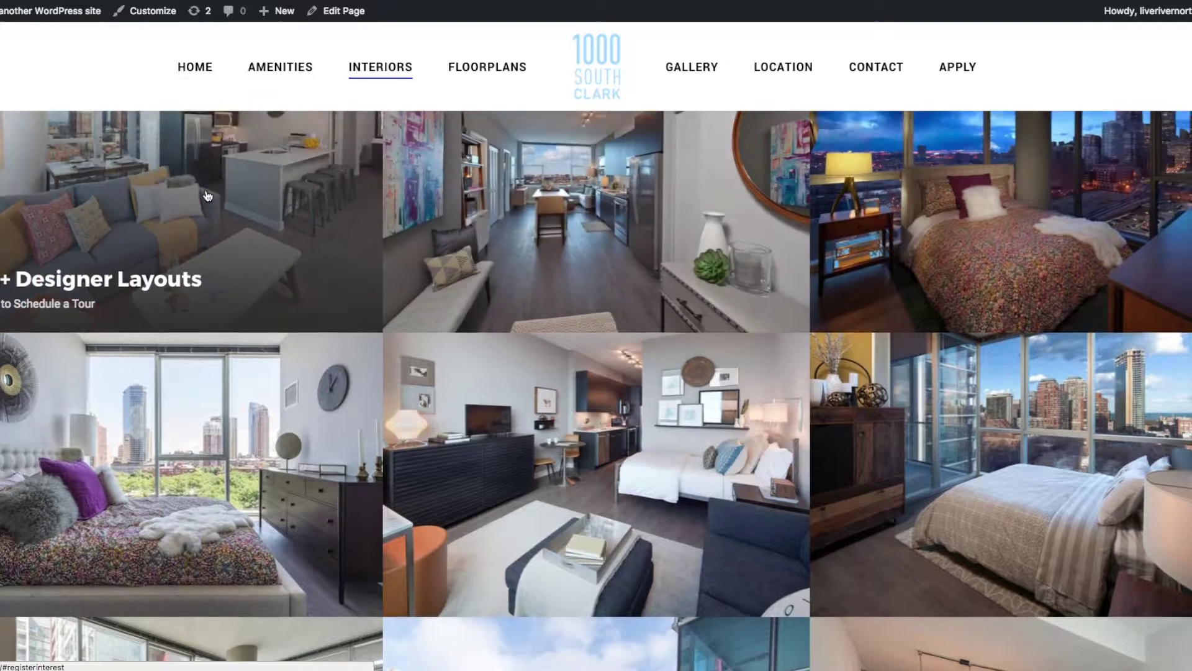
{"action": "scroll", "coordinate": [174, 495], "scroll_direction": "down", "scroll_amount": 5}
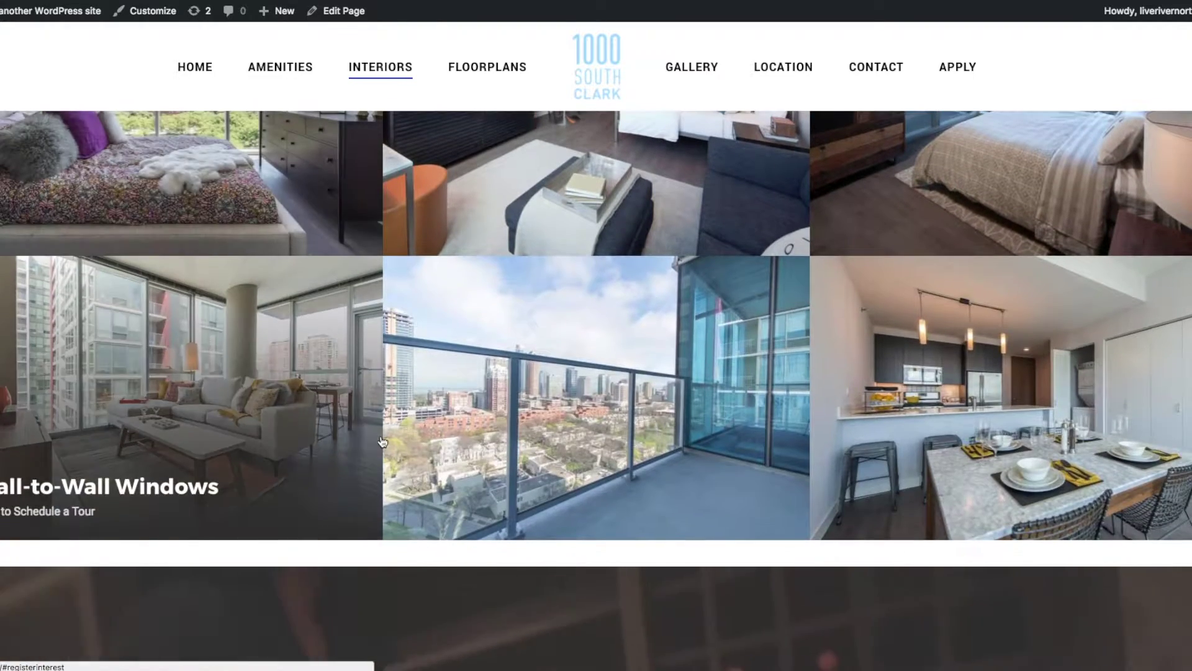
{"action": "scroll", "coordinate": [975, 380], "scroll_direction": "down", "scroll_amount": 6}
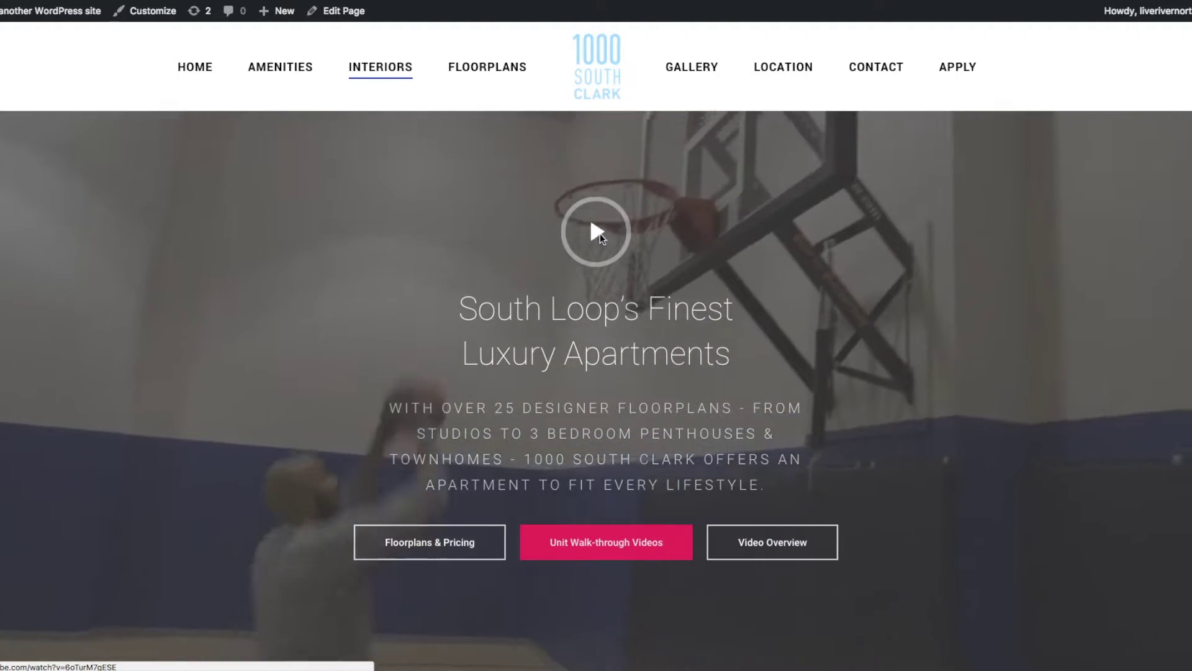
{"action": "left_click", "coordinate": [597, 234]}
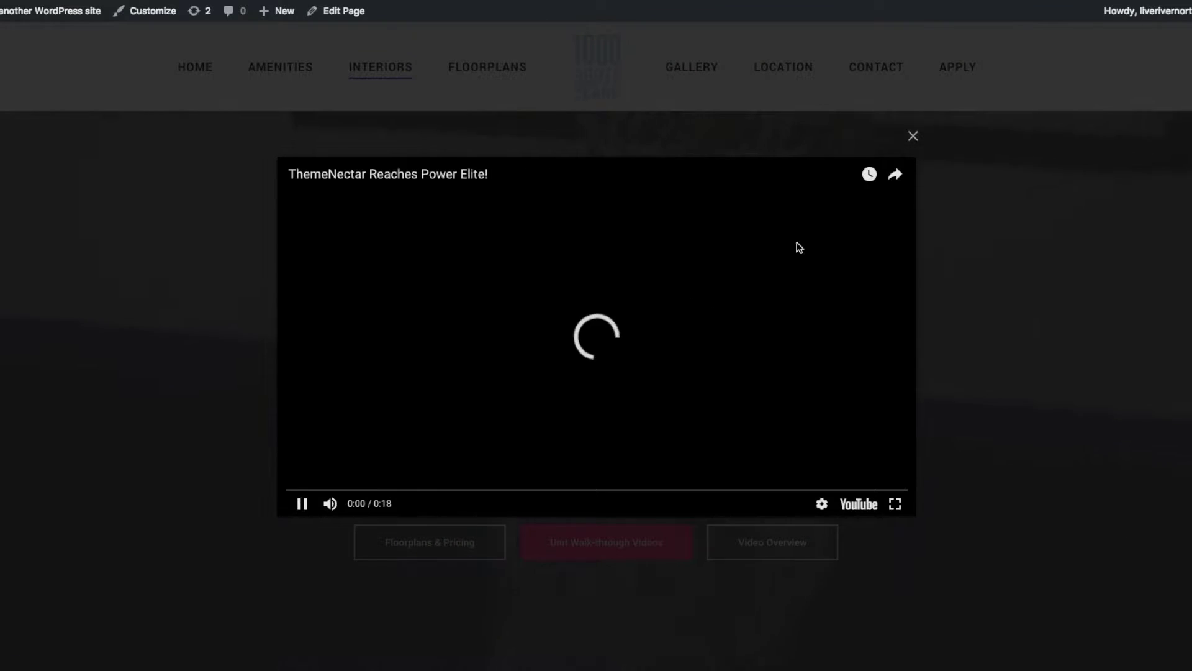
{"action": "left_click", "coordinate": [913, 136]}
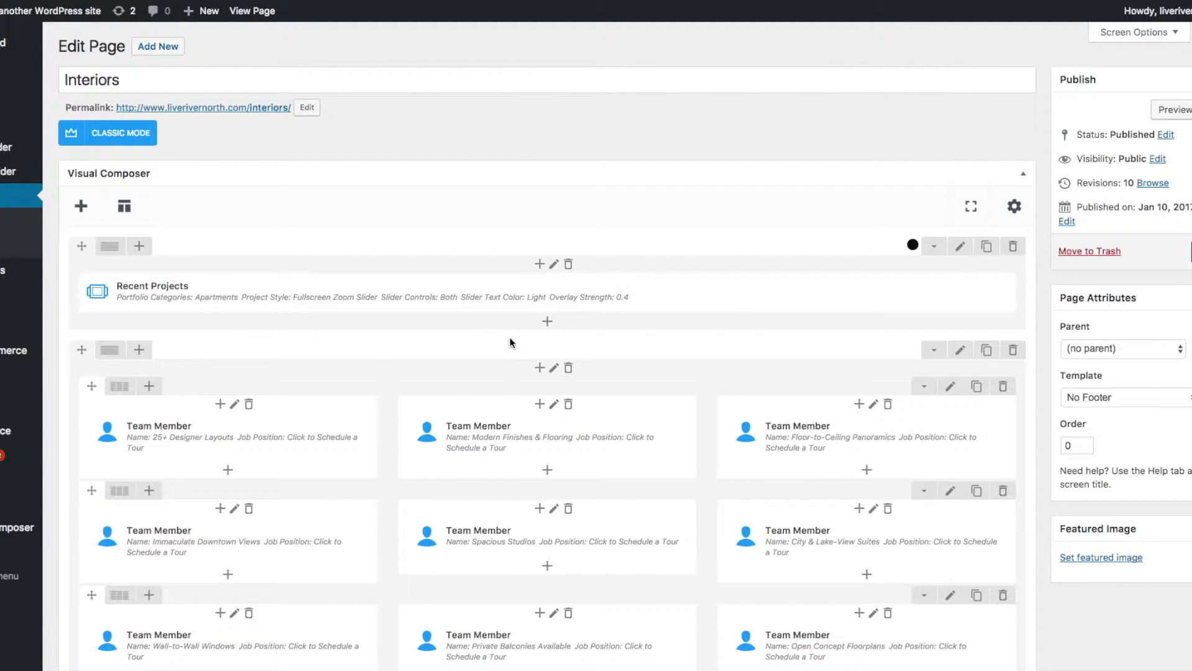
- Save the Recent Projects slider: Apartments, Fullscreen Zoom Slider, light text, 0.4 overlay
{"action": "mouse_move", "coordinate": [560, 294]}
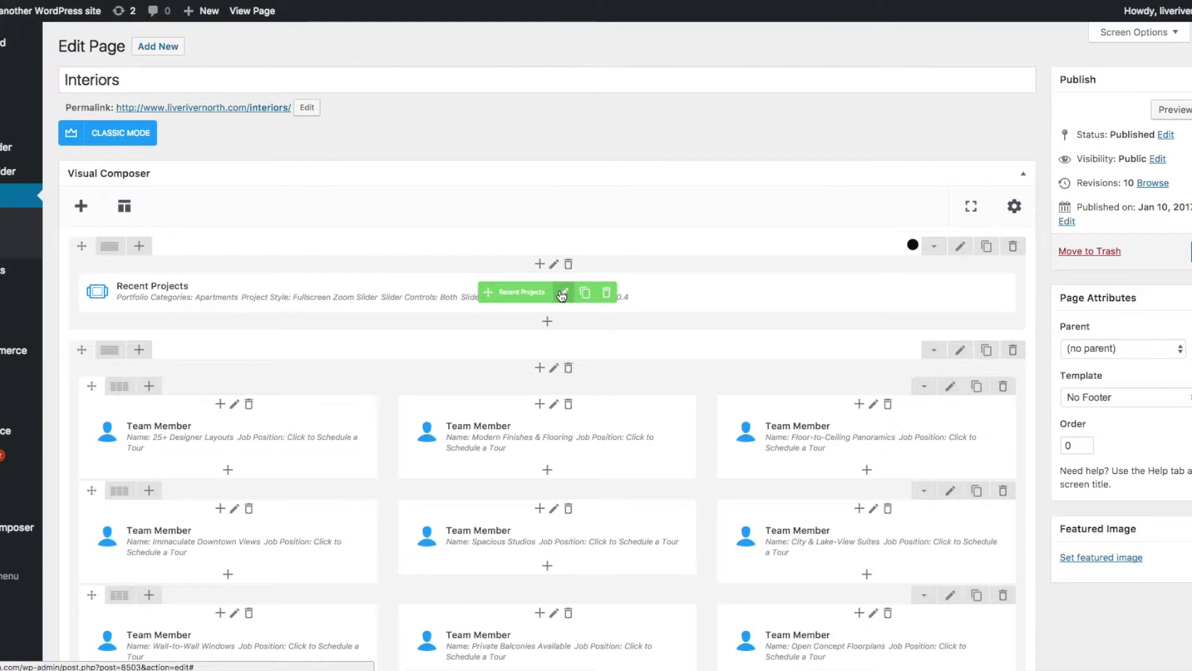
{"action": "left_click", "coordinate": [563, 293]}
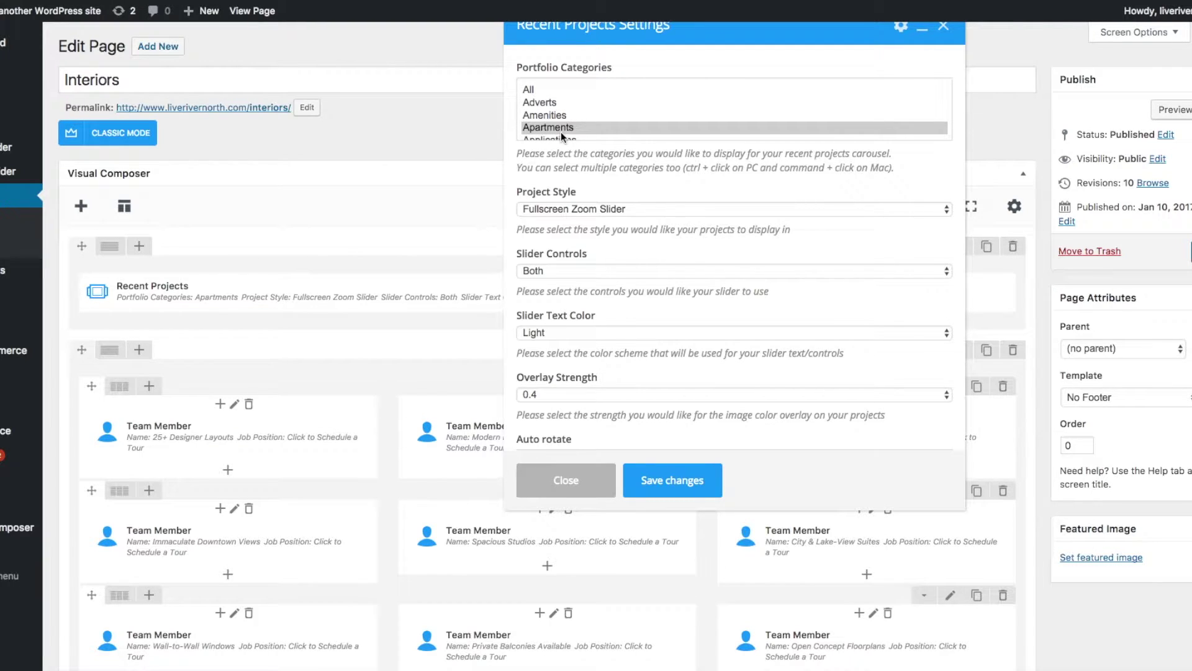
{"action": "left_click", "coordinate": [662, 471]}
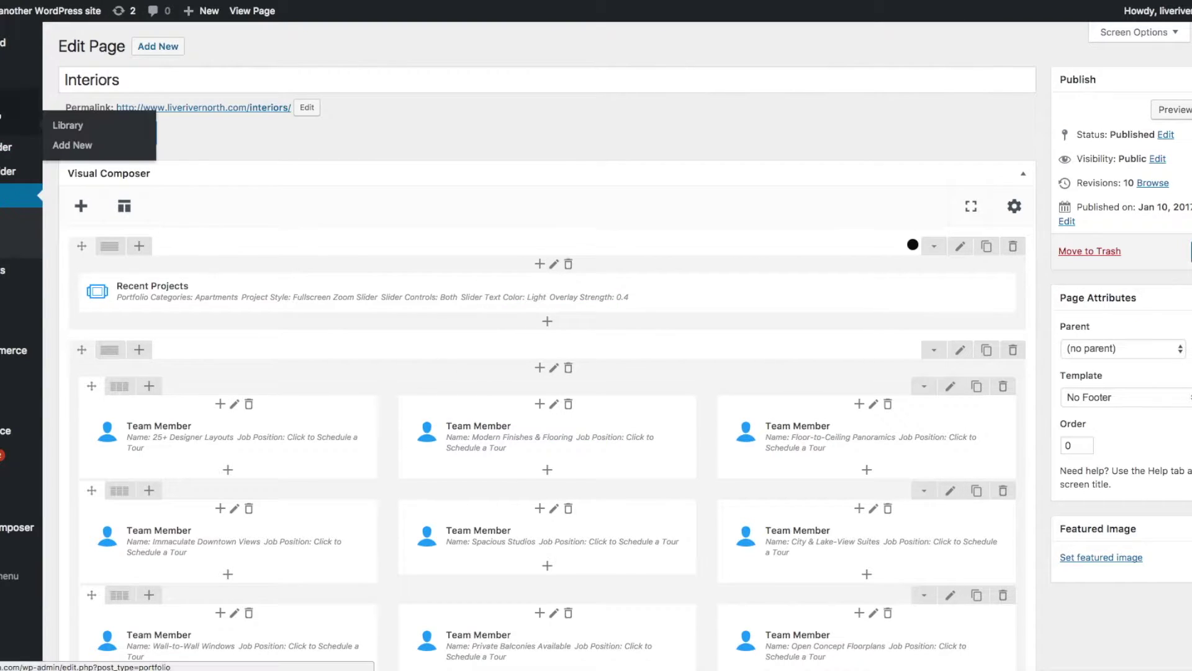
- Browse the 45 portfolio items with all dates shown, then start a new portfolio item
{"action": "mouse_move", "coordinate": [19, 99]}
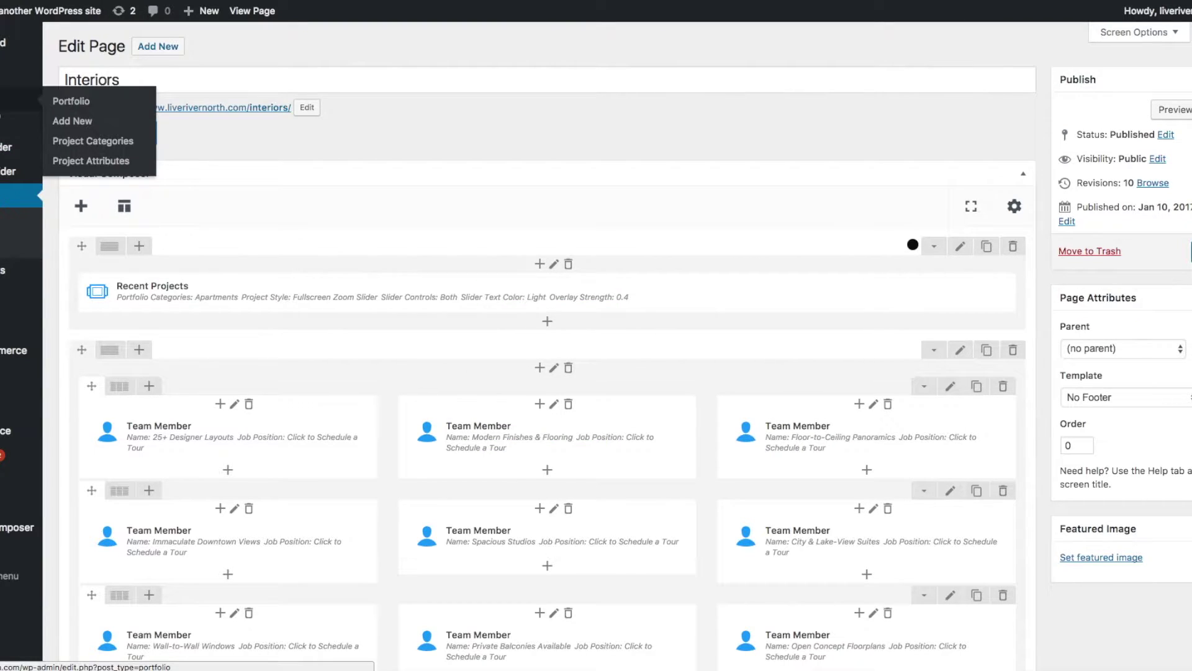
{"action": "left_click", "coordinate": [59, 108]}
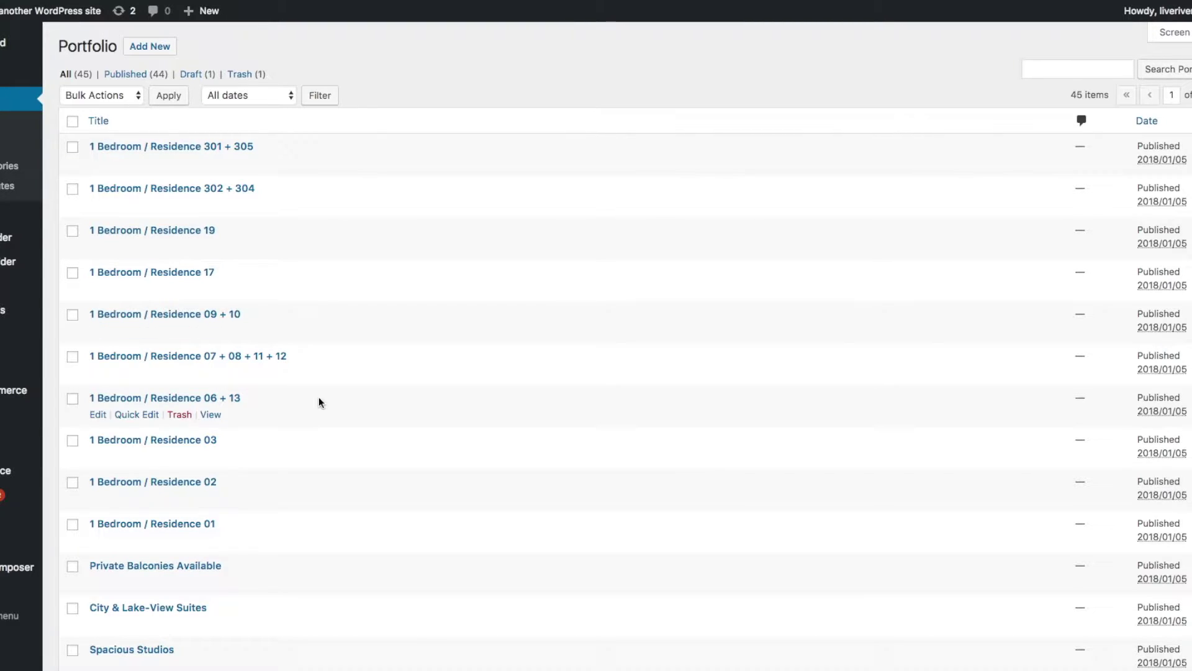
{"action": "left_click", "coordinate": [259, 95]}
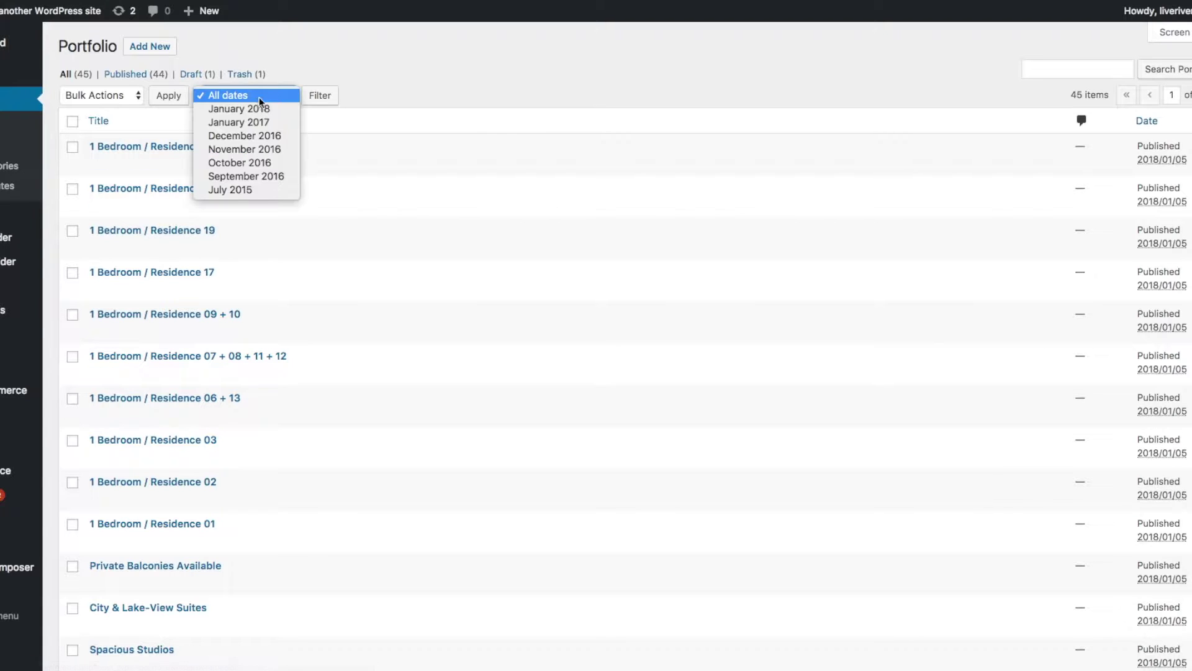
{"action": "left_click", "coordinate": [421, 136]}
{"action": "scroll", "coordinate": [507, 271], "scroll_direction": "down", "scroll_amount": 6}
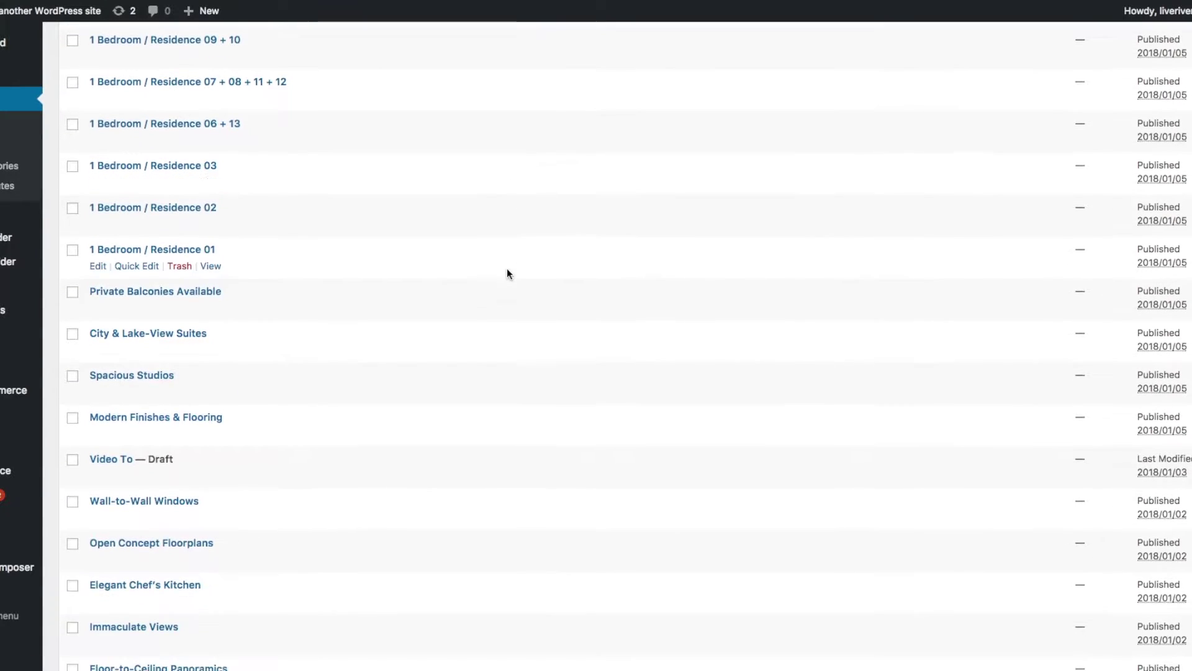
{"action": "scroll", "coordinate": [507, 273], "scroll_direction": "down", "scroll_amount": 1}
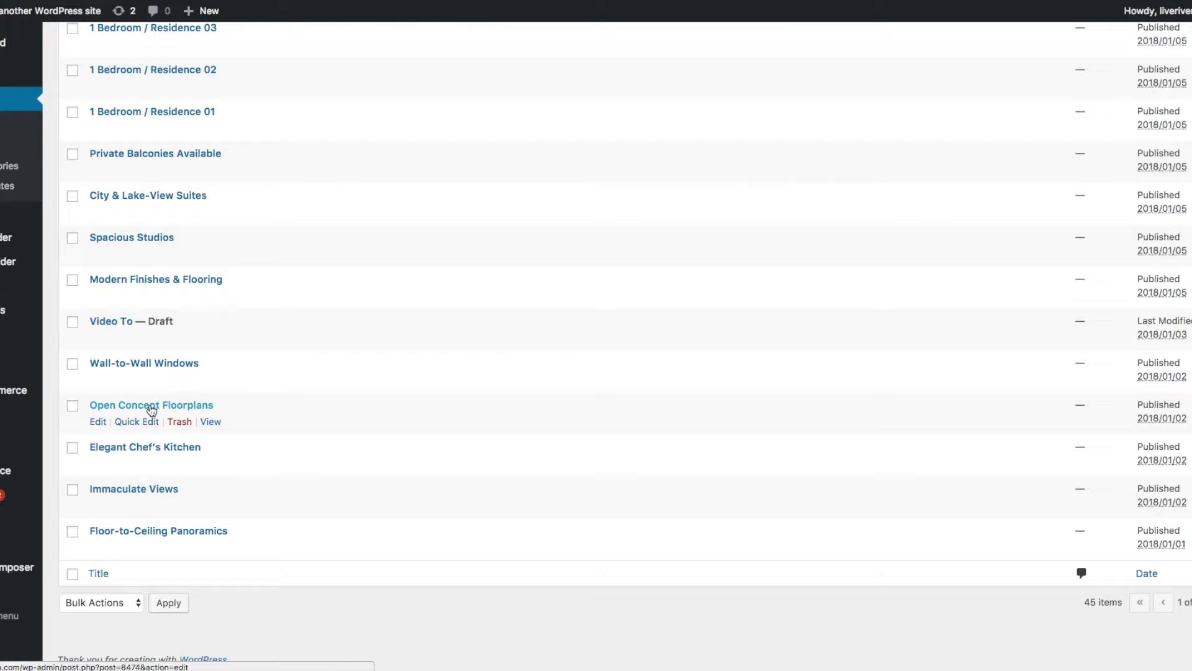
{"action": "scroll", "coordinate": [151, 410], "scroll_direction": "up", "scroll_amount": 7}
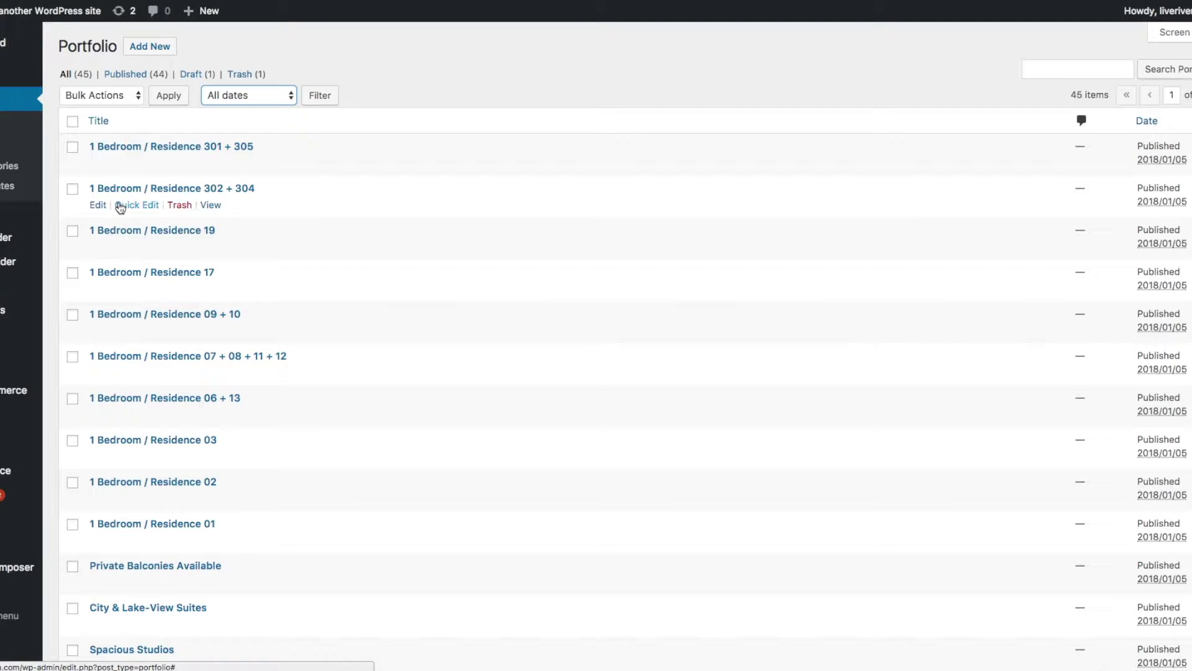
{"action": "left_click", "coordinate": [153, 54]}
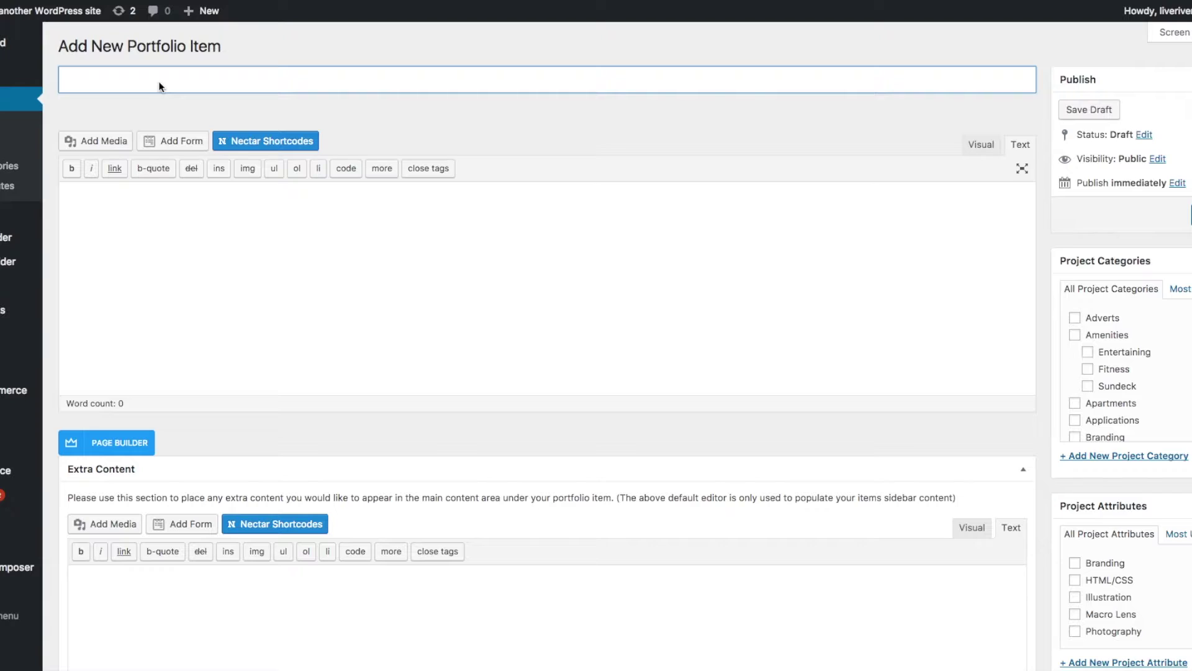
- Title the item 'Spacious Studios' and tick the Apartments category
{"action": "type", "text": "Spacious"}
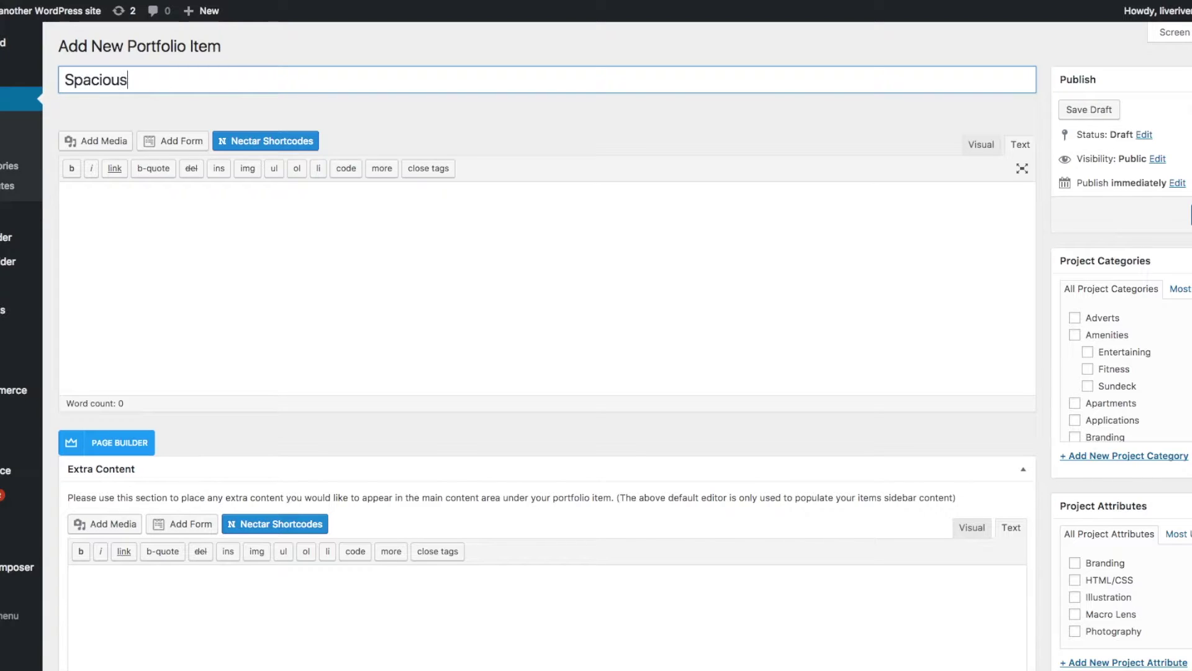
{"action": "type", "text": " Studios"}
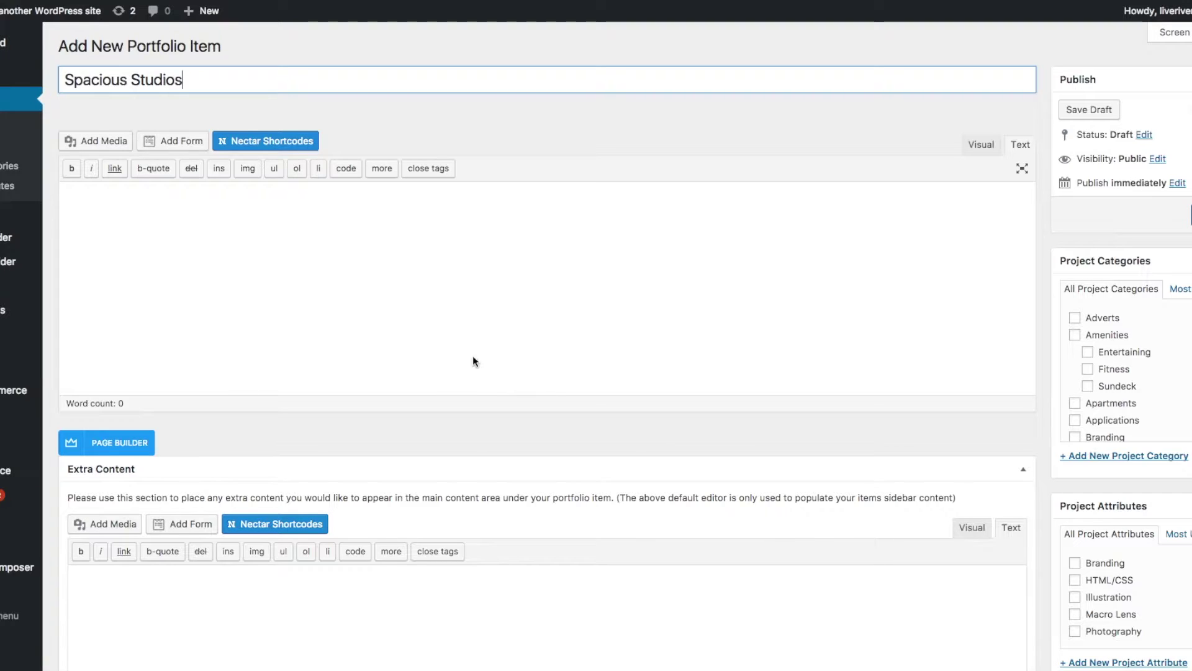
{"action": "scroll", "coordinate": [1084, 369], "scroll_direction": "down", "scroll_amount": 2}
{"action": "scroll", "coordinate": [1084, 369], "scroll_direction": "down", "scroll_amount": 1}
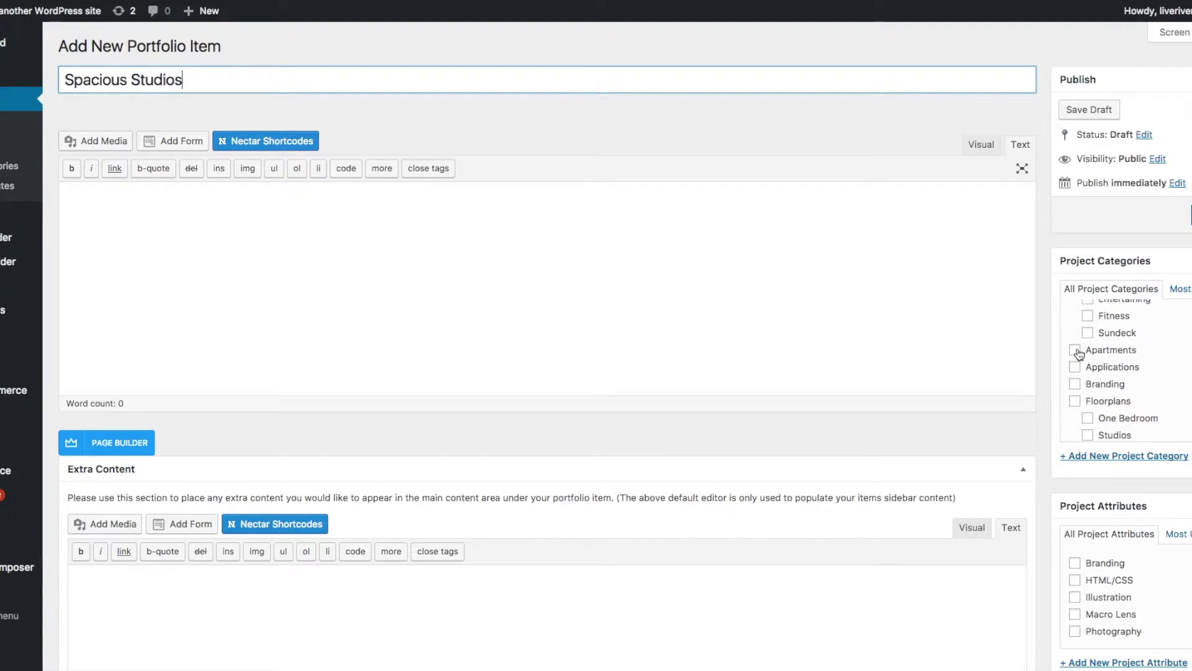
{"action": "left_click", "coordinate": [1077, 351]}
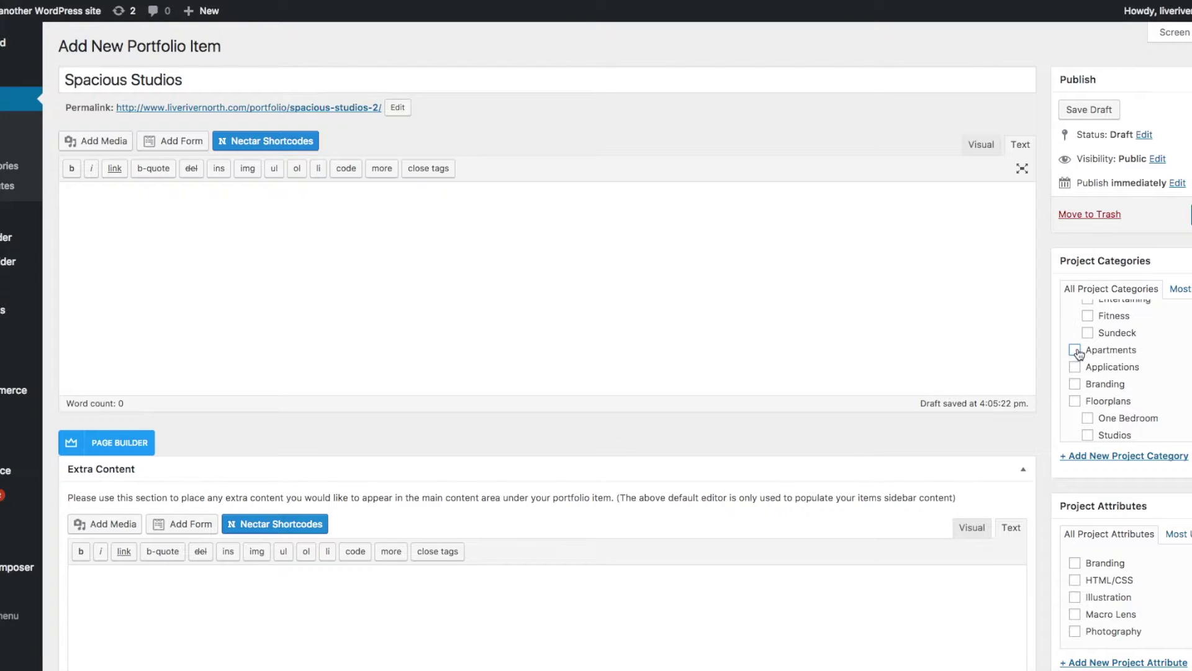
{"action": "left_click", "coordinate": [1075, 350]}
{"action": "scroll", "coordinate": [1147, 389], "scroll_direction": "down", "scroll_amount": 5}
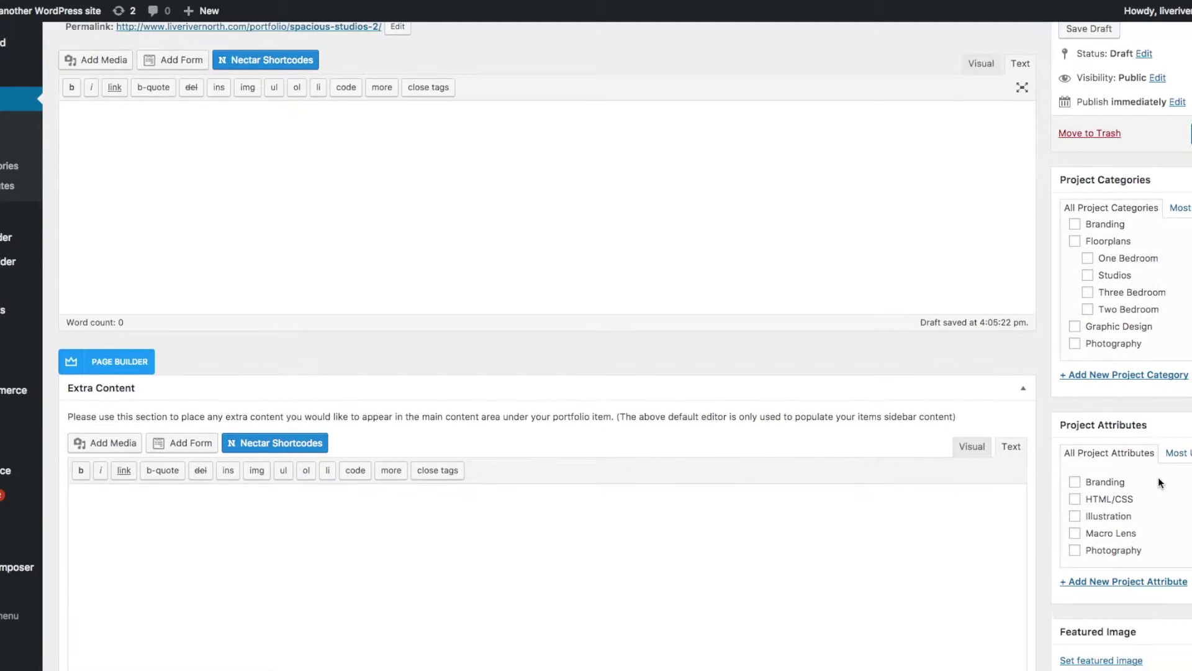
{"action": "scroll", "coordinate": [1158, 477], "scroll_direction": "down", "scroll_amount": 8}
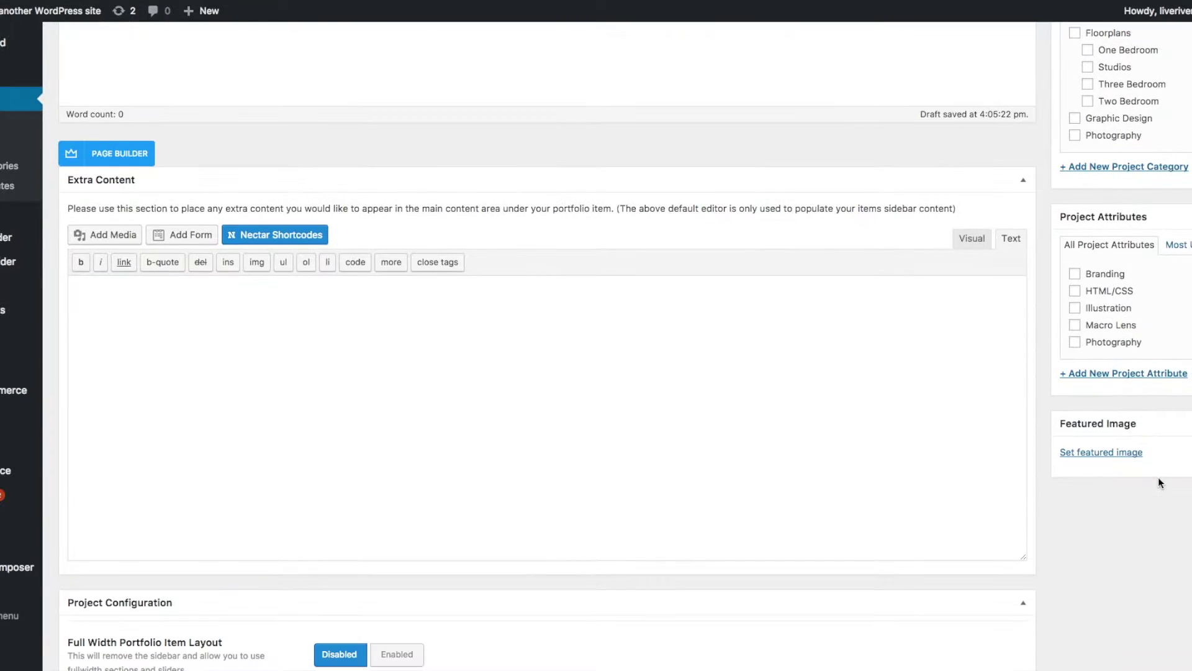
- Set the studio interior photo as the item's featured image
{"action": "left_click", "coordinate": [1118, 457]}
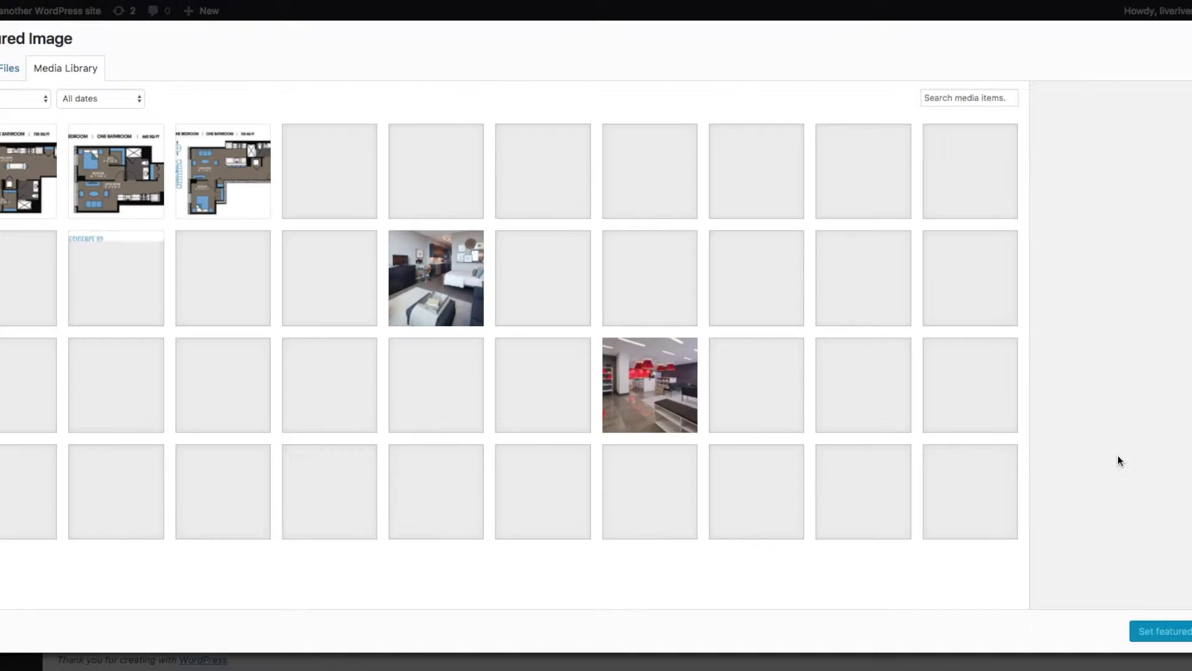
{"action": "left_click", "coordinate": [463, 289]}
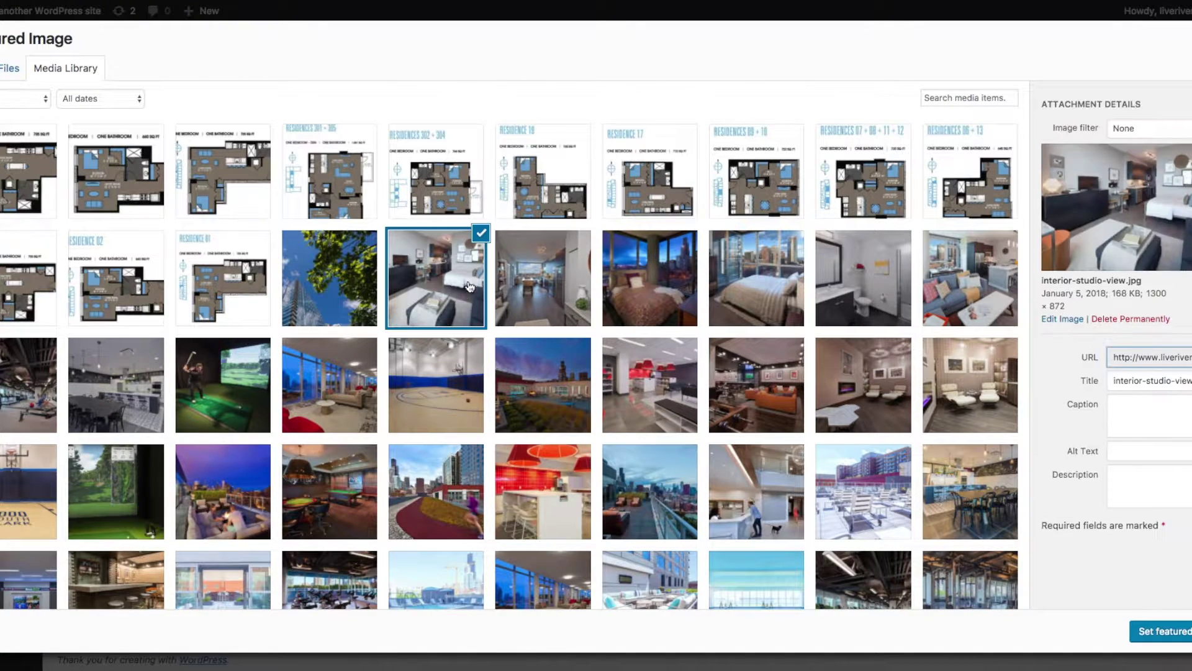
{"action": "left_click", "coordinate": [1183, 636]}
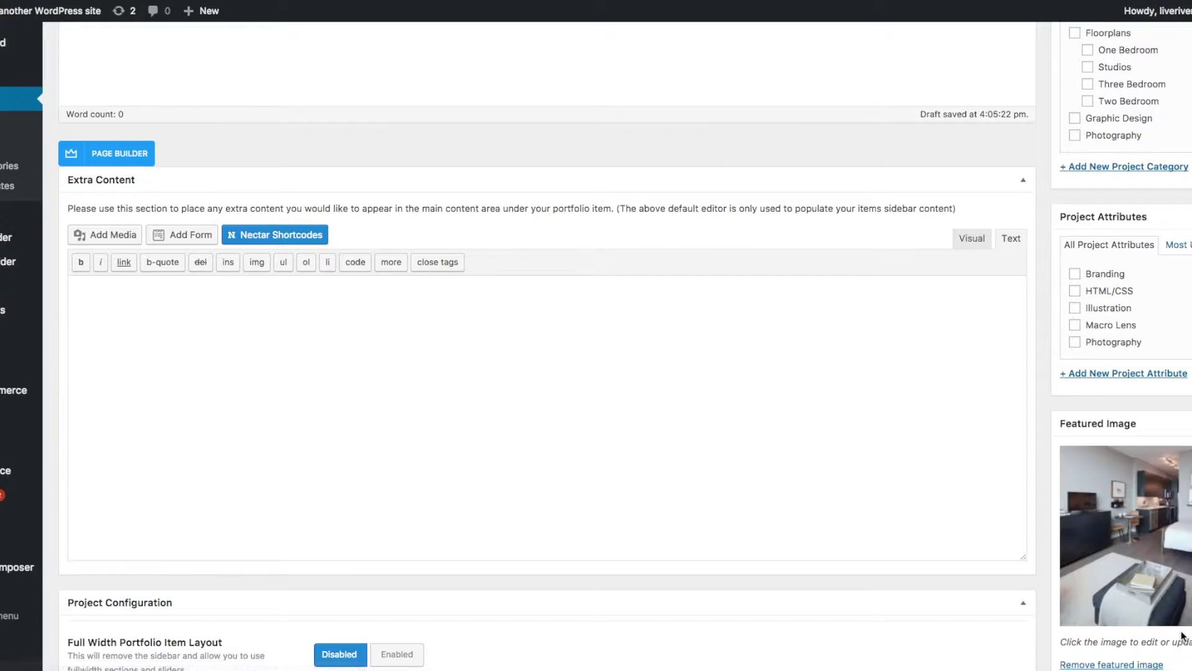
- Publish the Spacious Studios portfolio item
{"action": "scroll", "coordinate": [871, 345], "scroll_direction": "up", "scroll_amount": 5}
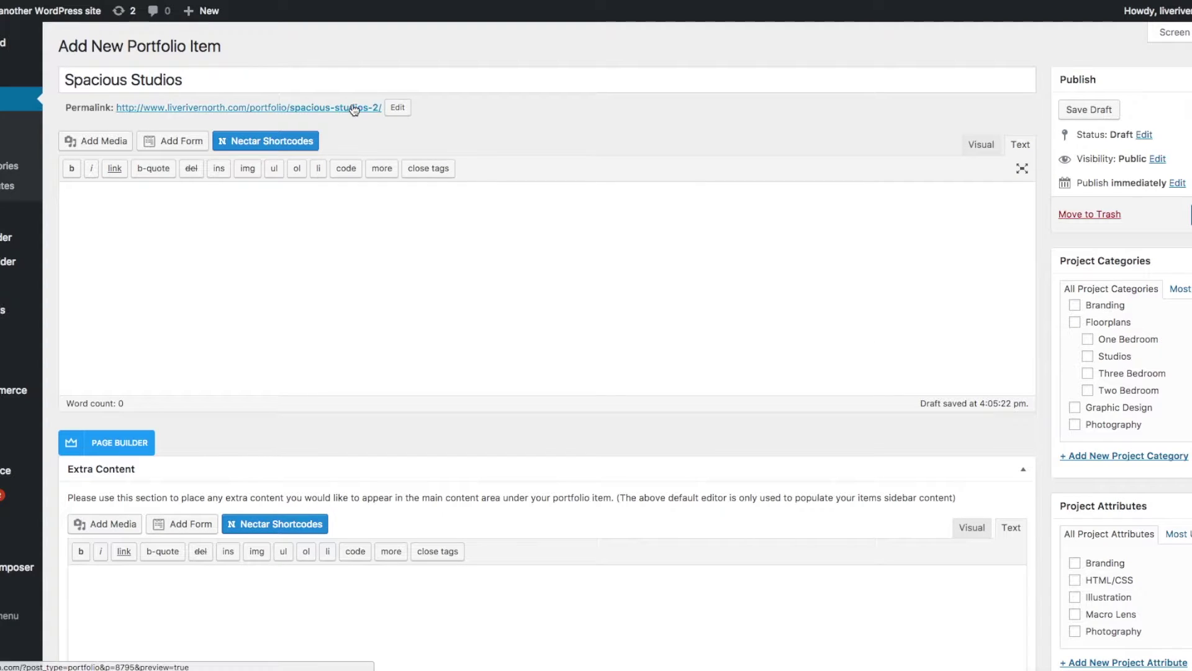
{"action": "left_click_drag", "start_coordinate": [99, 80], "coordinate": [213, 80]}
{"action": "left_click", "coordinate": [214, 81]}
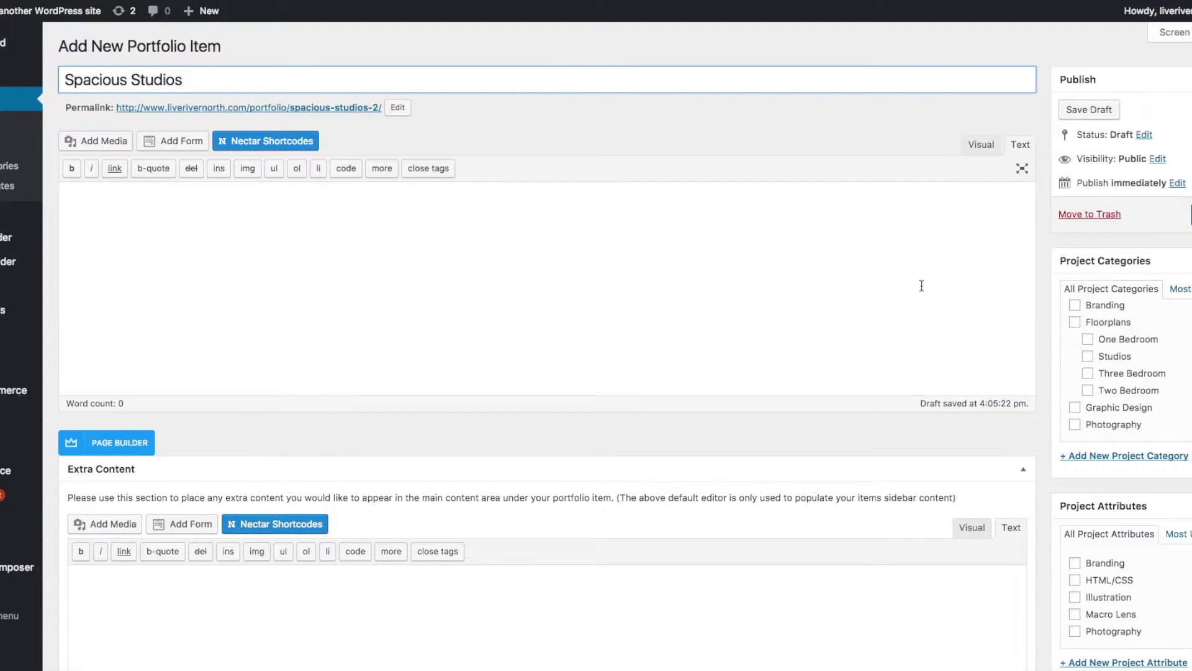
{"action": "scroll", "coordinate": [1088, 325], "scroll_direction": "up", "scroll_amount": 3}
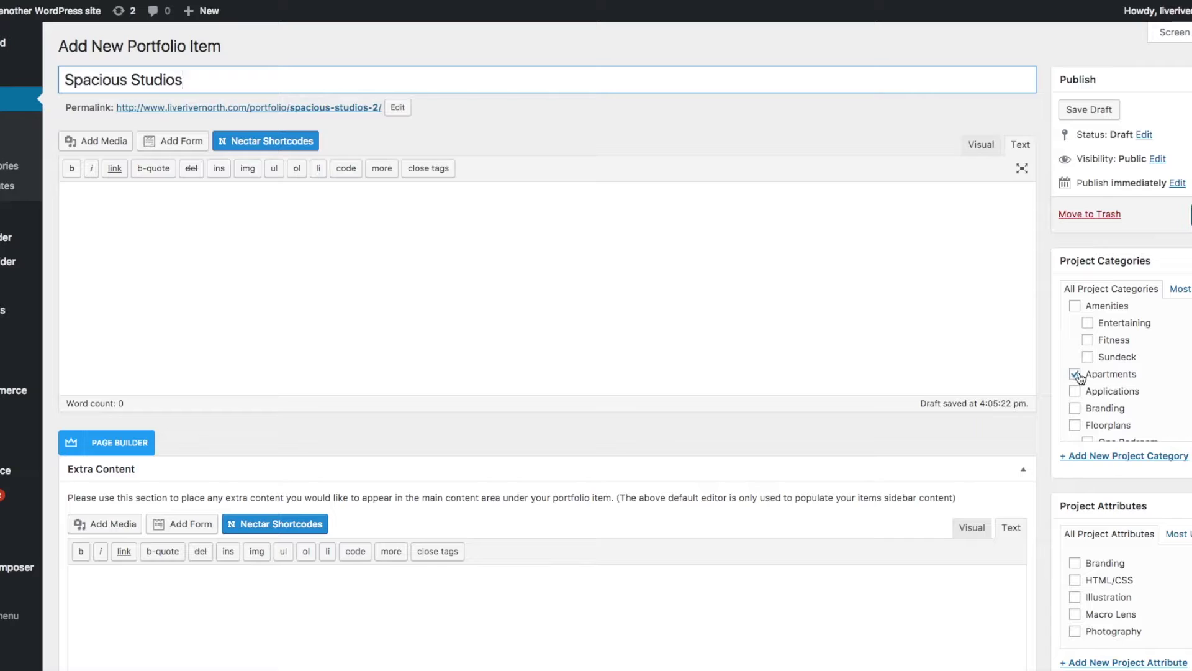
{"action": "scroll", "coordinate": [1076, 379], "scroll_direction": "down", "scroll_amount": 10}
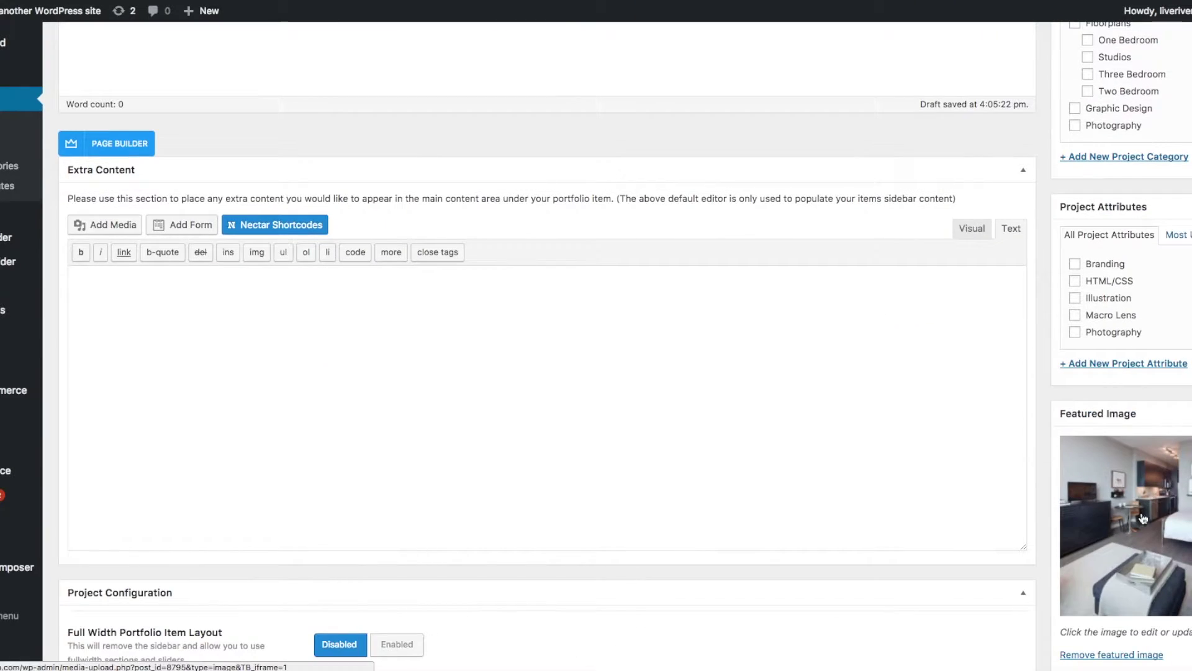
{"action": "scroll", "coordinate": [1109, 515], "scroll_direction": "up", "scroll_amount": 5}
{"action": "left_click", "coordinate": [1189, 215]}
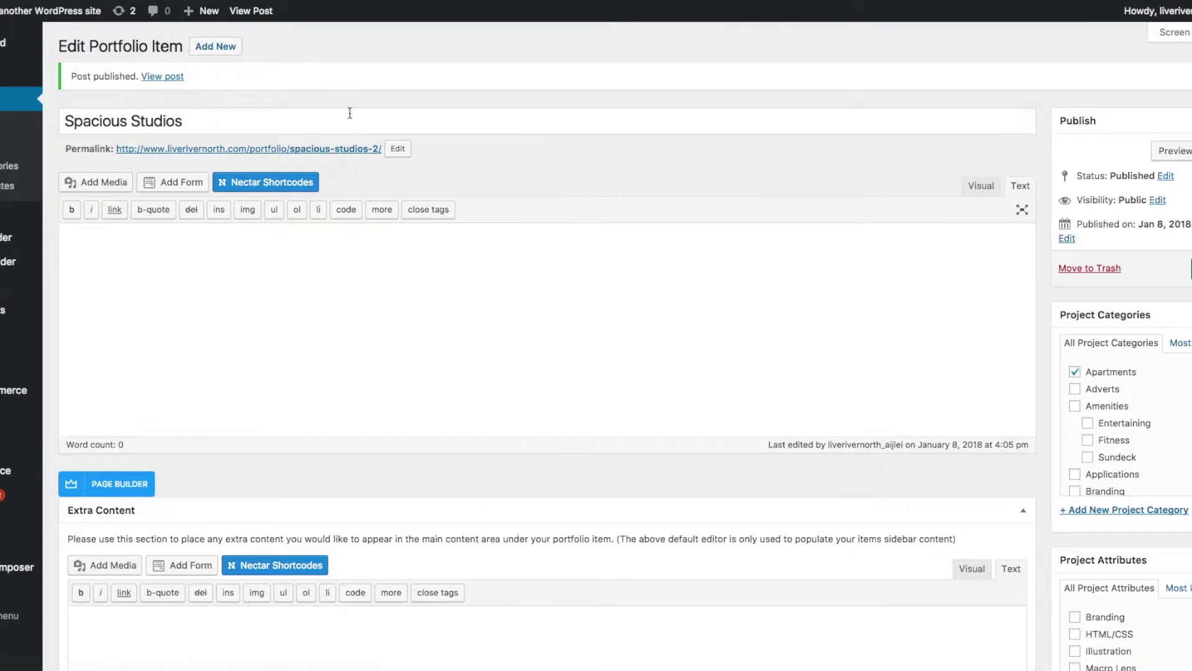
{"action": "mouse_move", "coordinate": [70, 8]}
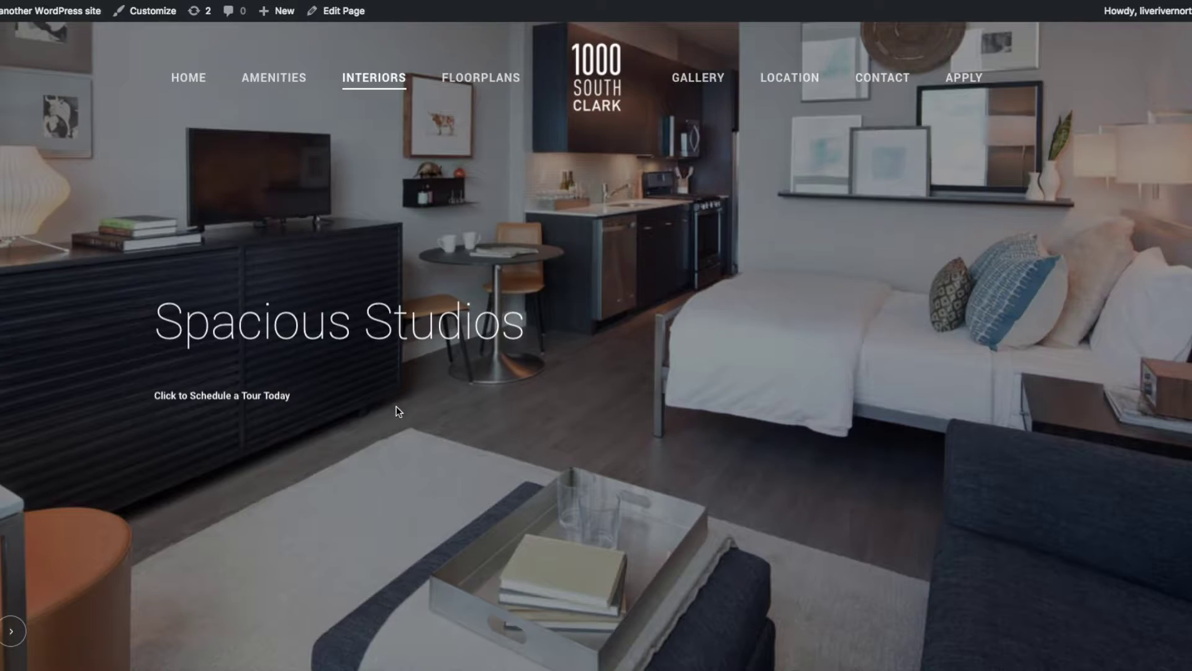
- Check the Spacious Studios tile on the live Interiors grid, then return to the Dashboard
{"action": "scroll", "coordinate": [634, 391], "scroll_direction": "down", "scroll_amount": 10}
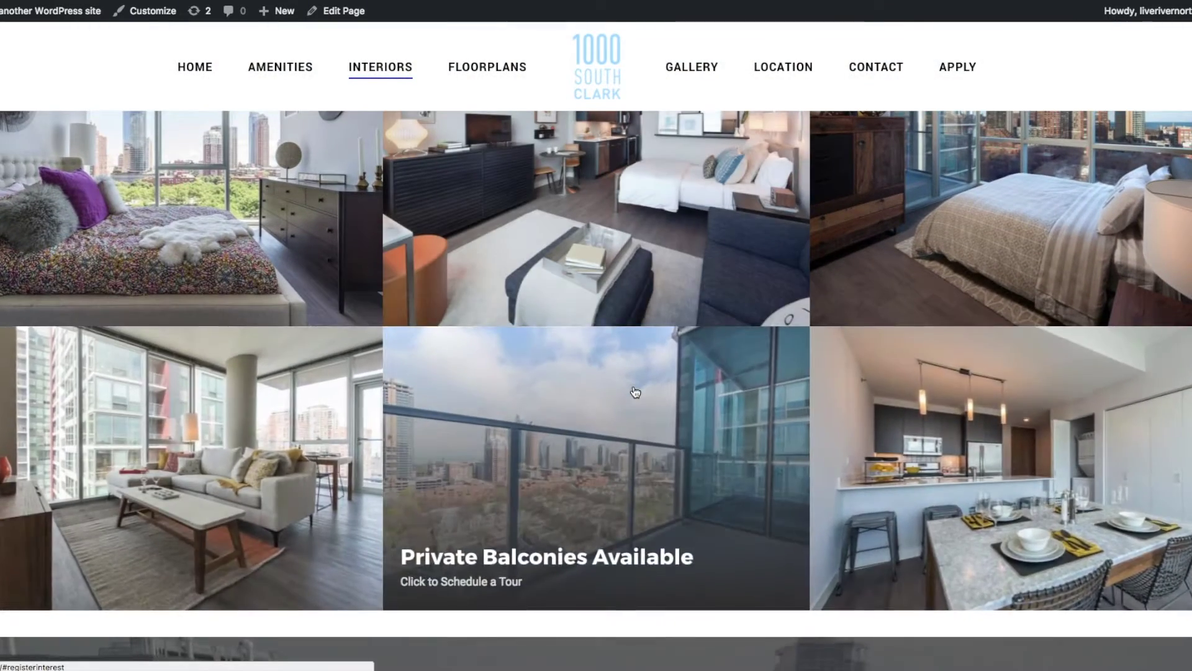
{"action": "scroll", "coordinate": [635, 391], "scroll_direction": "down", "scroll_amount": 3}
{"action": "scroll", "coordinate": [635, 391], "scroll_direction": "up", "scroll_amount": 6}
{"action": "scroll", "coordinate": [634, 391], "scroll_direction": "up", "scroll_amount": 2}
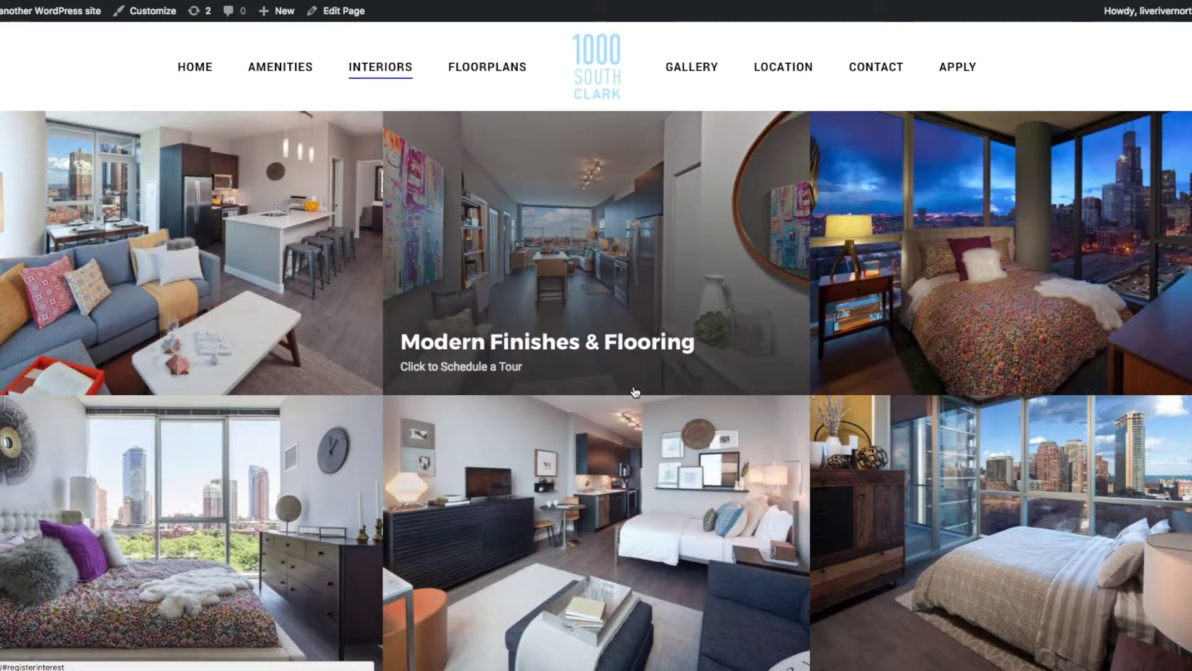
{"action": "scroll", "coordinate": [635, 390], "scroll_direction": "down", "scroll_amount": 3}
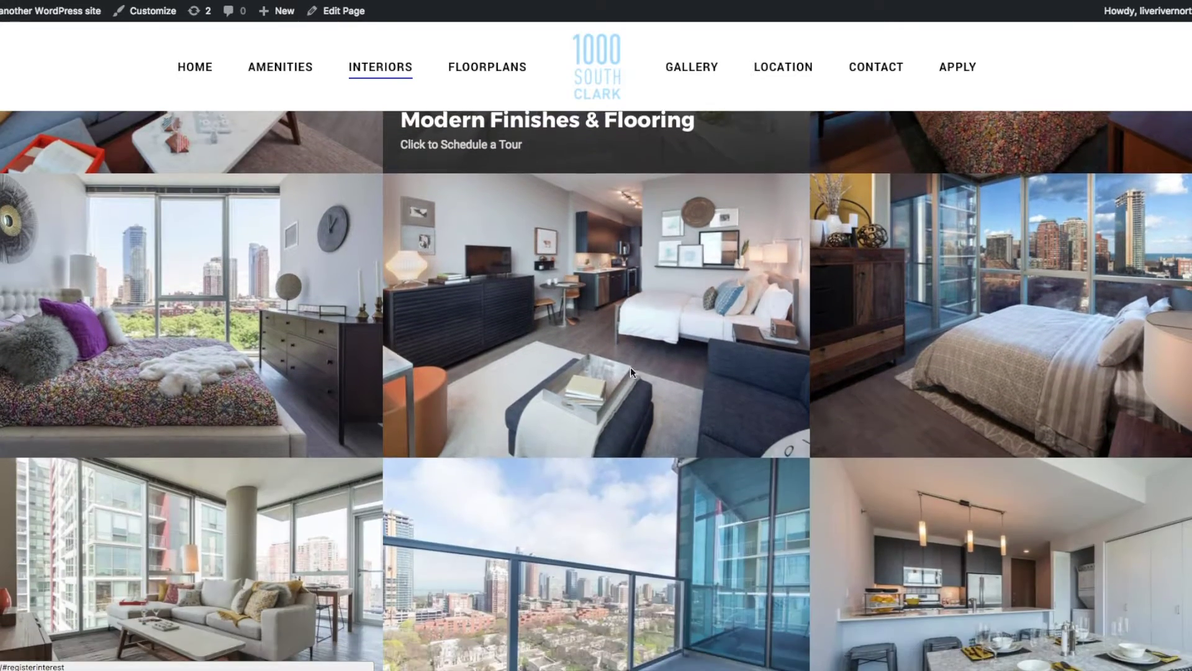
{"action": "scroll", "coordinate": [643, 514], "scroll_direction": "down", "scroll_amount": 3}
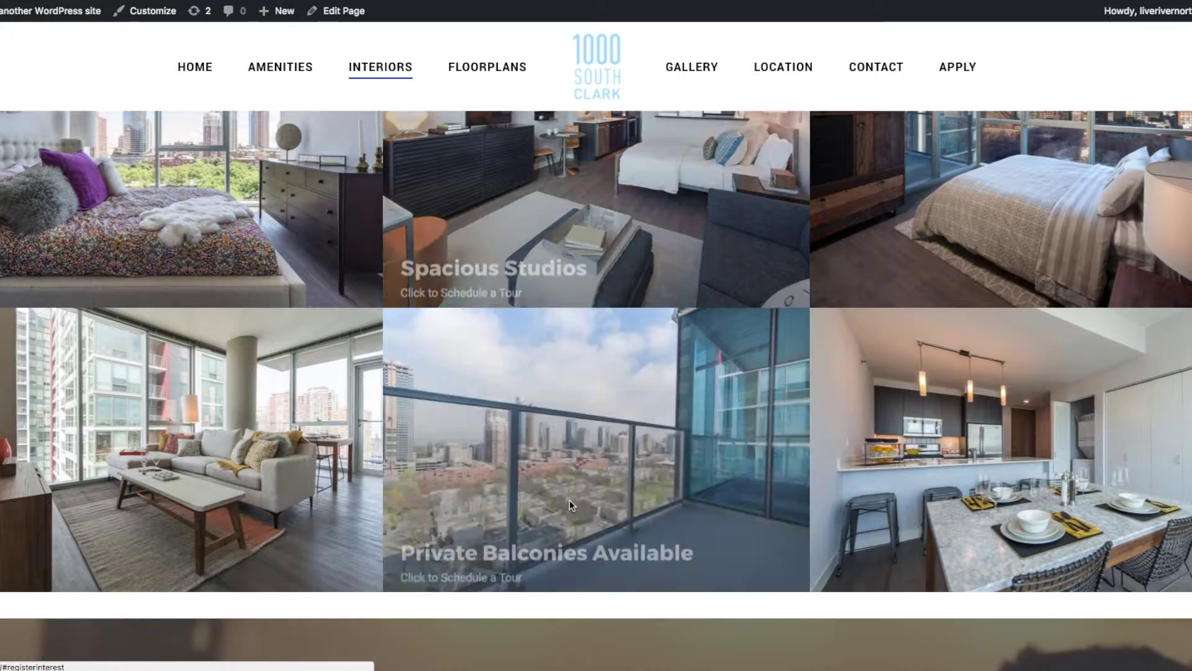
{"action": "left_click", "coordinate": [549, 457]}
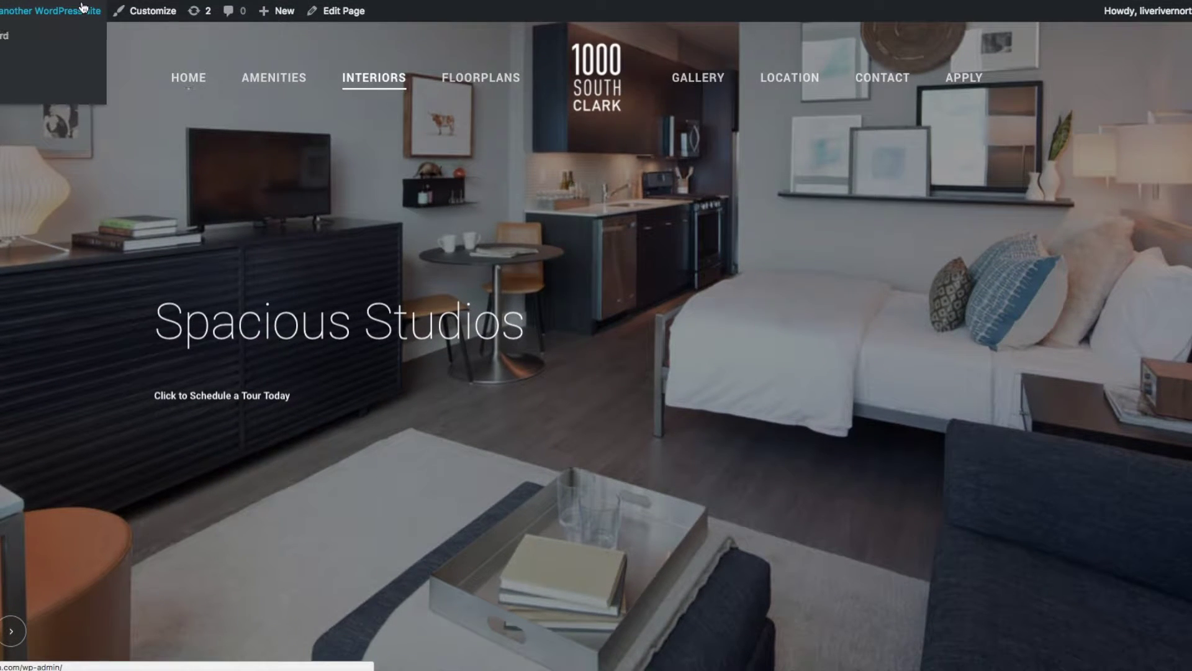
{"action": "left_click", "coordinate": [27, 29]}
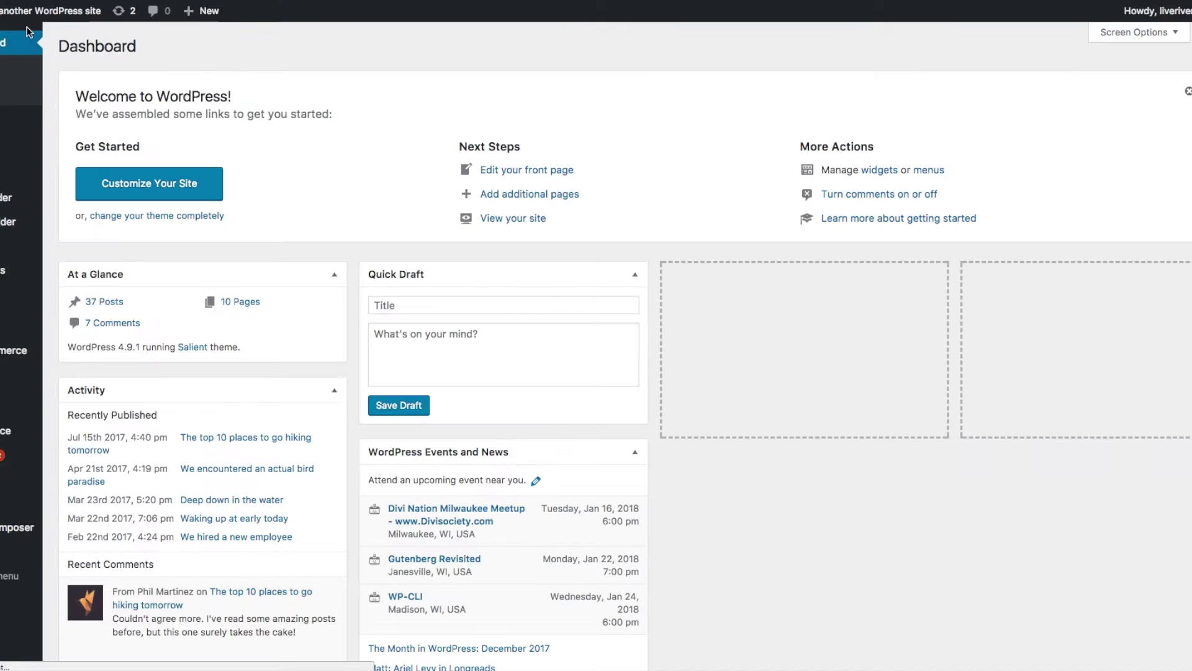
- Create a portfolio item titled 'Oversized Open Concepts' in the Apartments category
{"action": "mouse_move", "coordinate": [27, 154]}
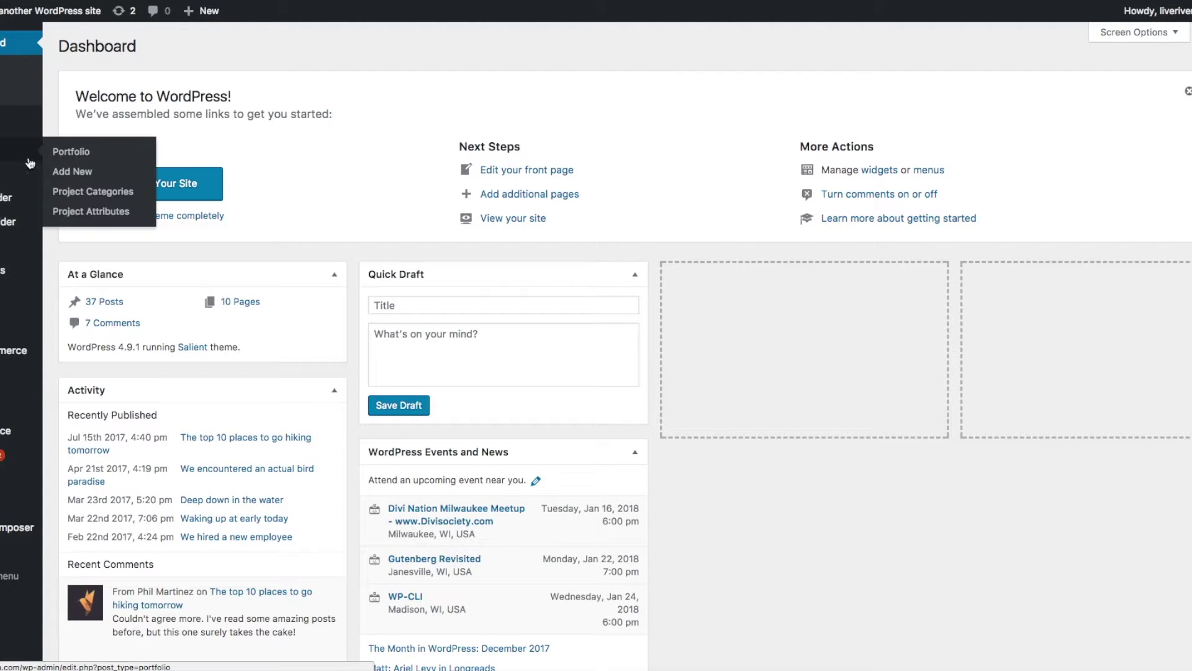
{"action": "left_click", "coordinate": [87, 174]}
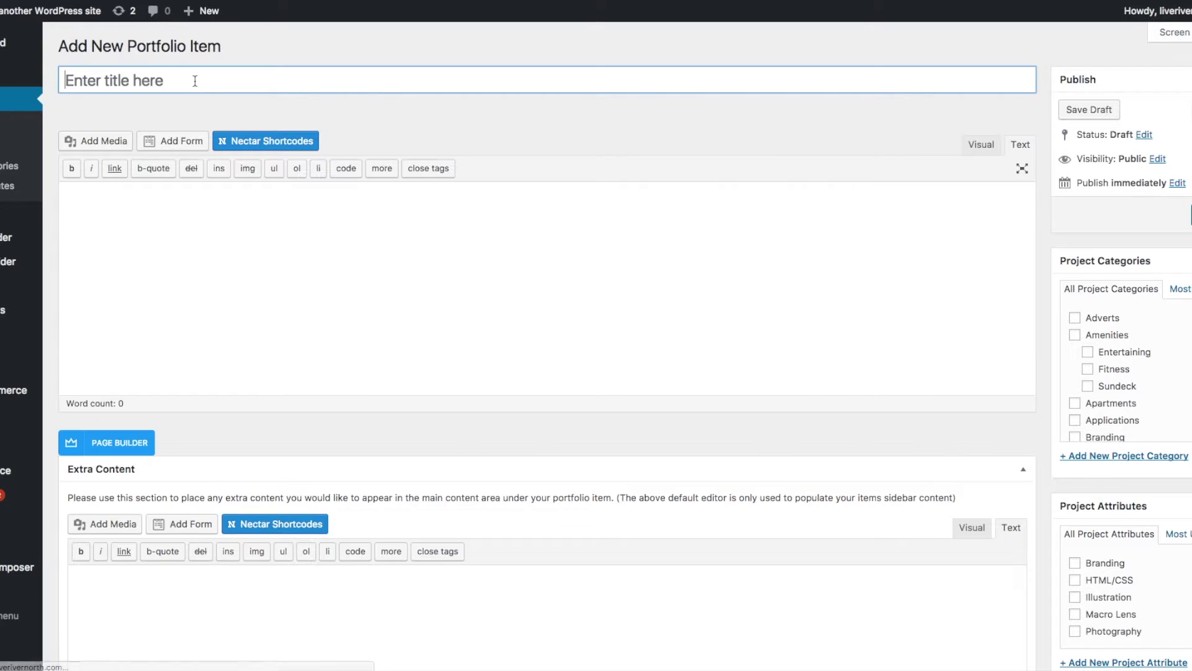
{"action": "left_click", "coordinate": [195, 80]}
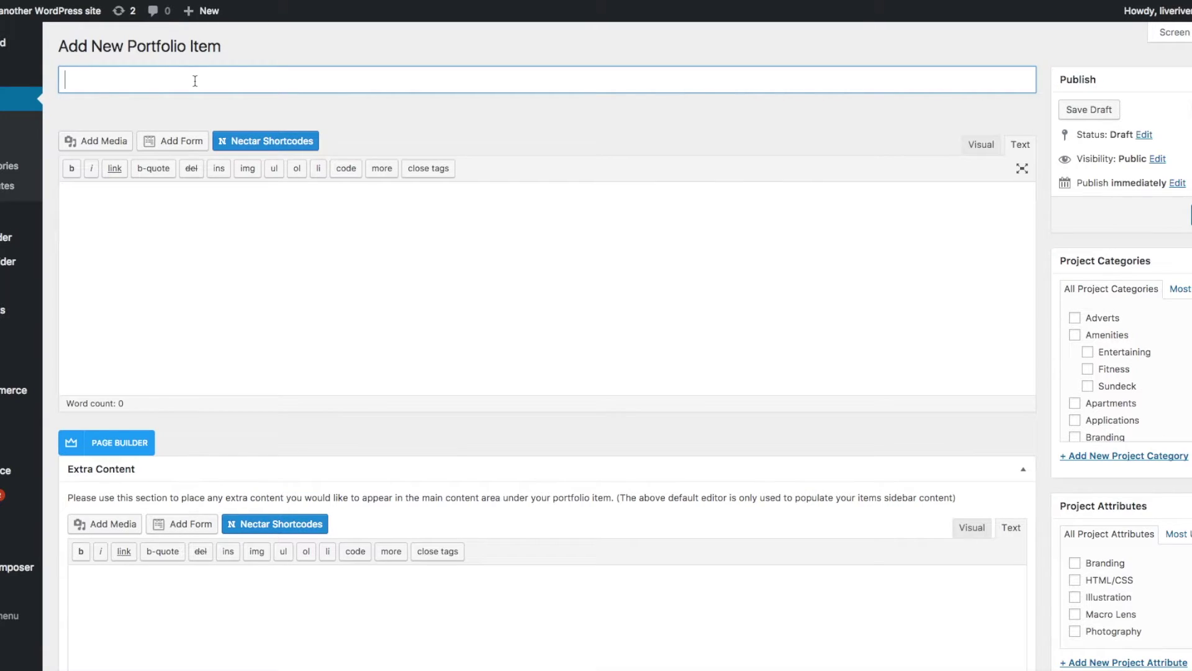
{"action": "type", "text": "Oversized Open Concepts"}
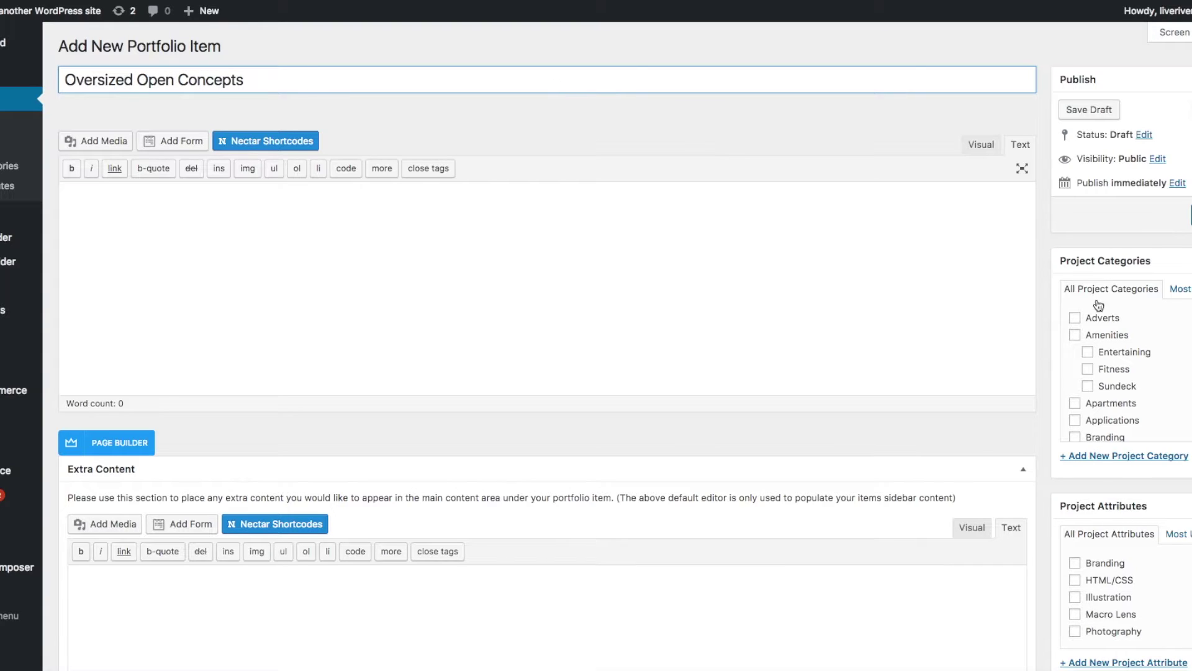
{"action": "scroll", "coordinate": [1077, 373], "scroll_direction": "down", "scroll_amount": 1}
{"action": "left_click", "coordinate": [1075, 374]}
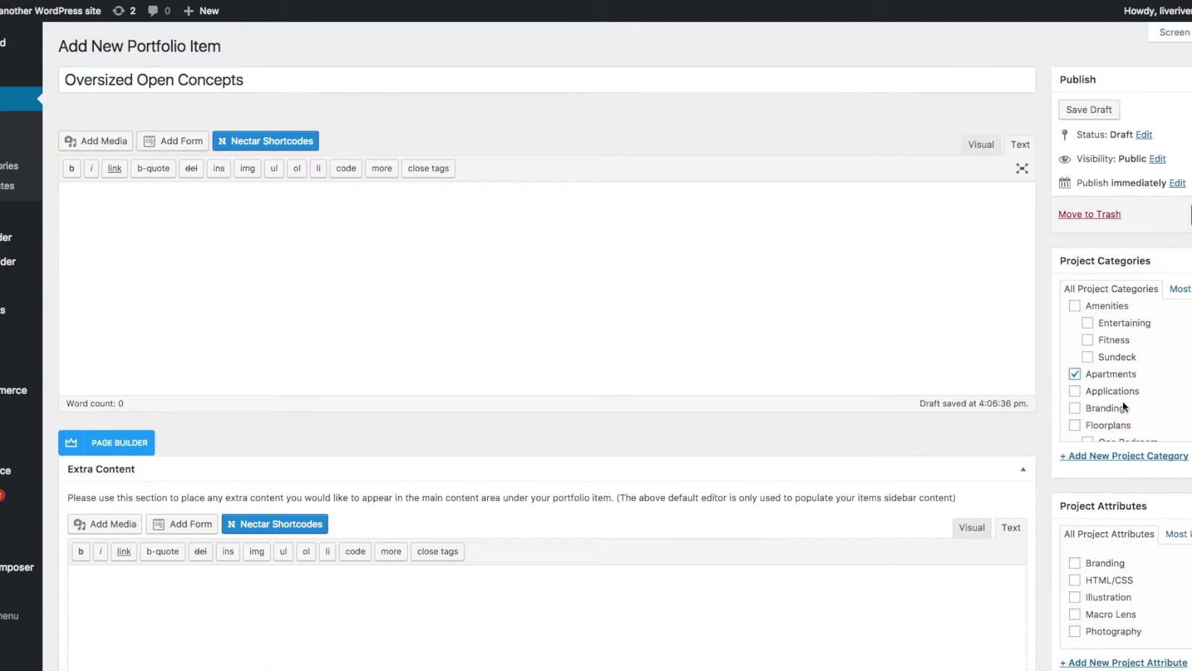
- Set the interior-2br-view photo as featured image and publish the item
{"action": "scroll", "coordinate": [1125, 408], "scroll_direction": "down", "scroll_amount": 1}
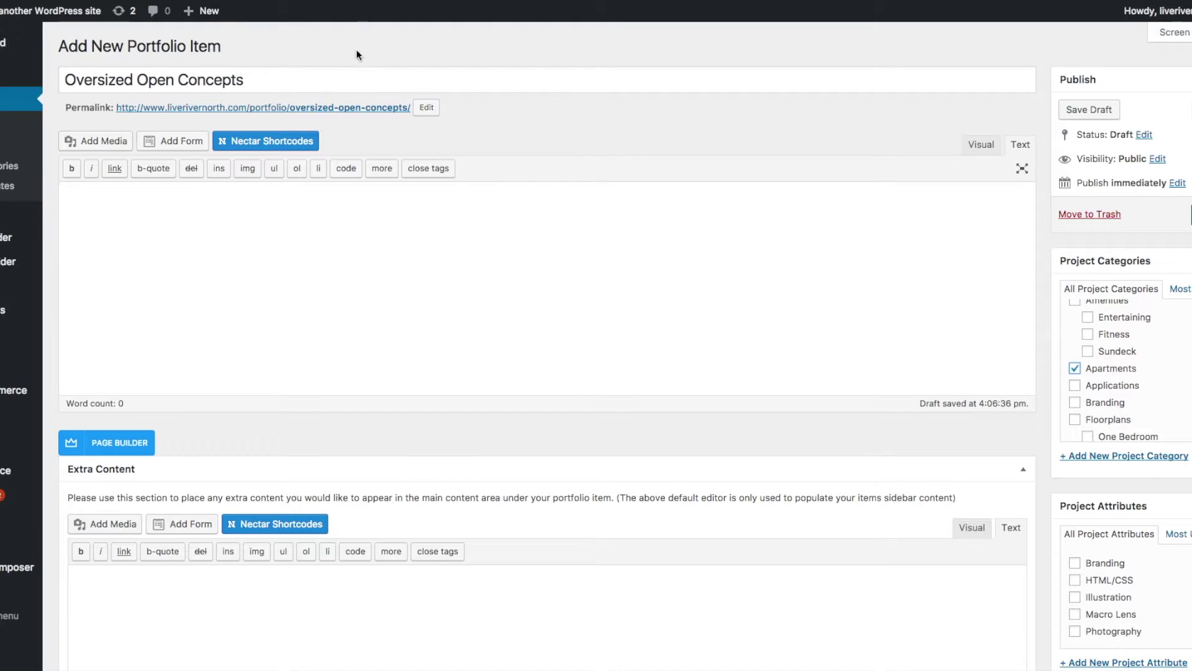
{"action": "scroll", "coordinate": [1111, 363], "scroll_direction": "down", "scroll_amount": 6}
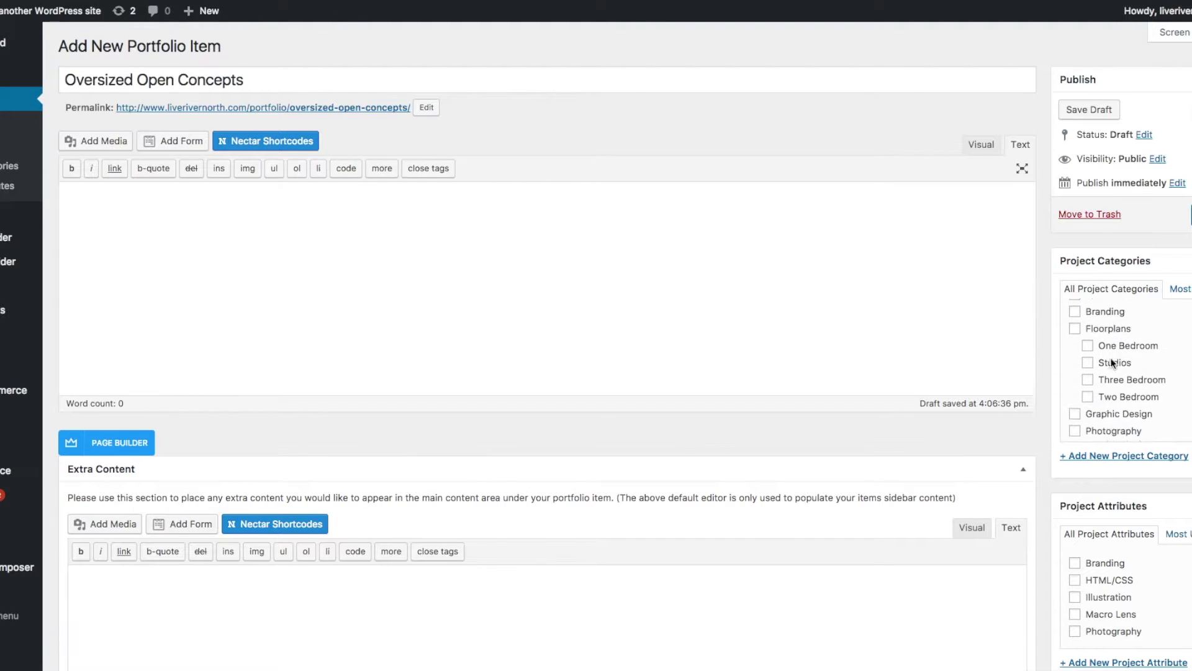
{"action": "left_click", "coordinate": [1099, 489]}
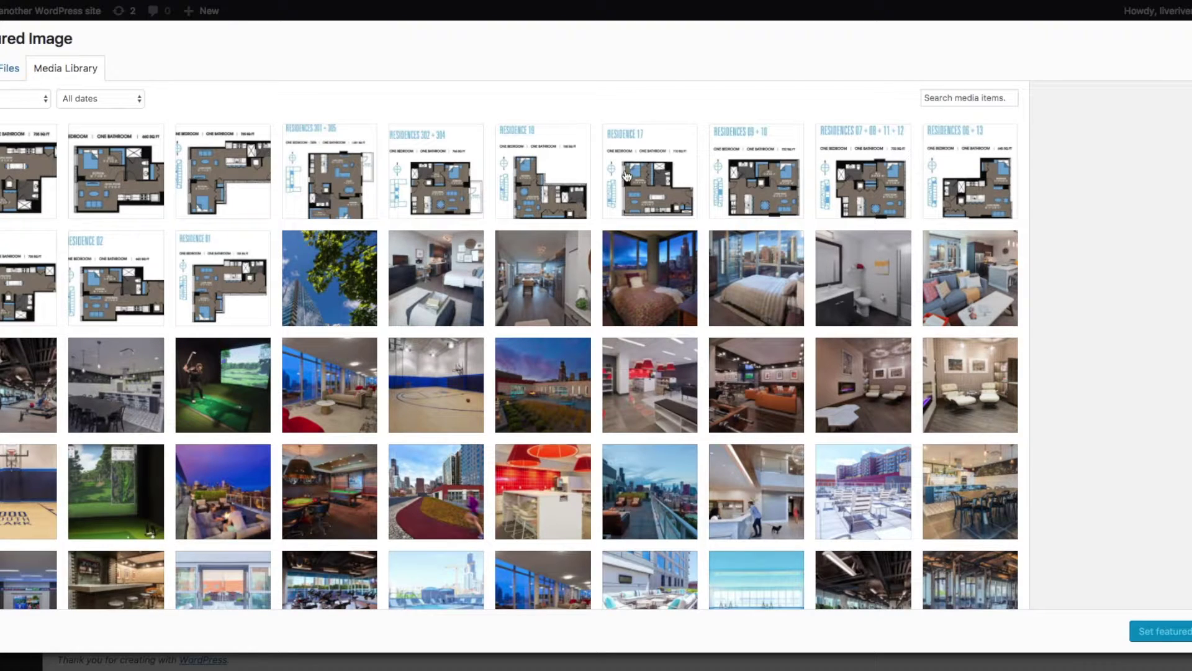
{"action": "left_click", "coordinate": [972, 272]}
{"action": "left_click", "coordinate": [1161, 631]}
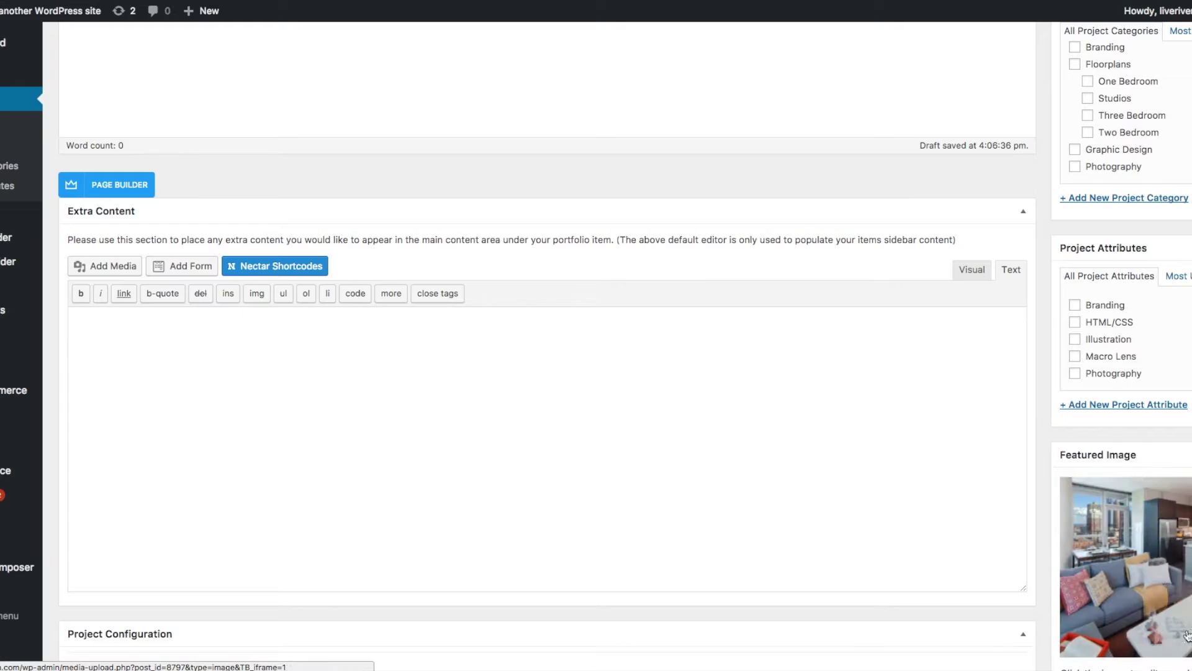
{"action": "scroll", "coordinate": [1086, 291], "scroll_direction": "up", "scroll_amount": 5}
{"action": "left_click", "coordinate": [1190, 153]}
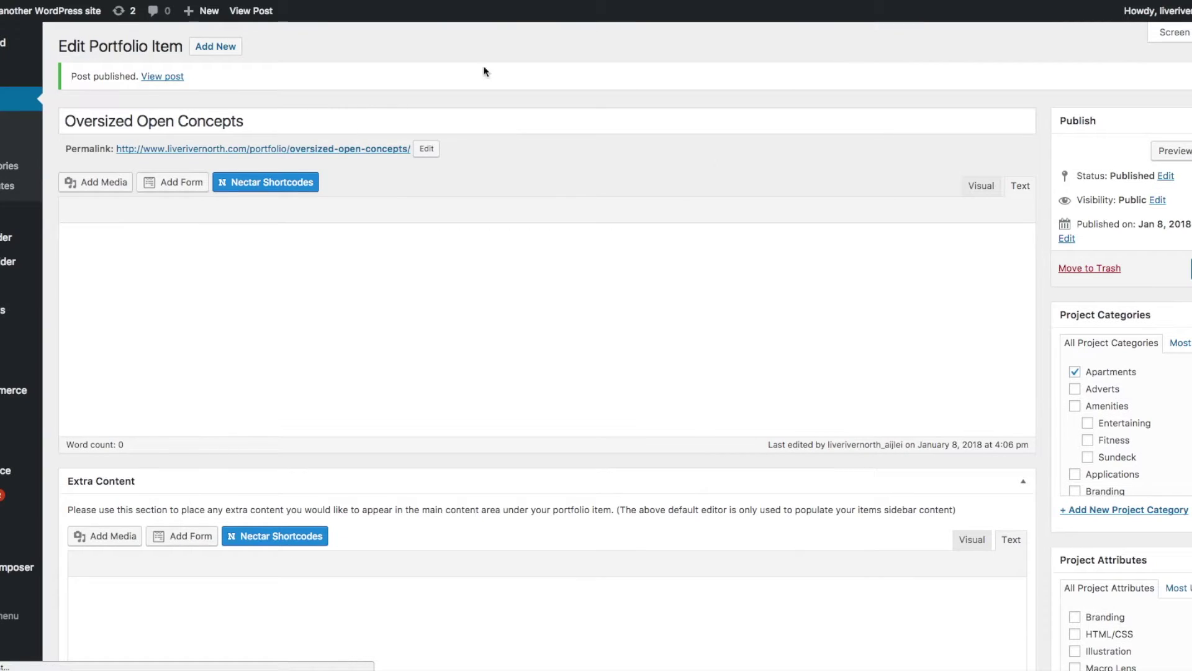
- Go to the live site from the site-name menu
{"action": "mouse_move", "coordinate": [54, 18]}
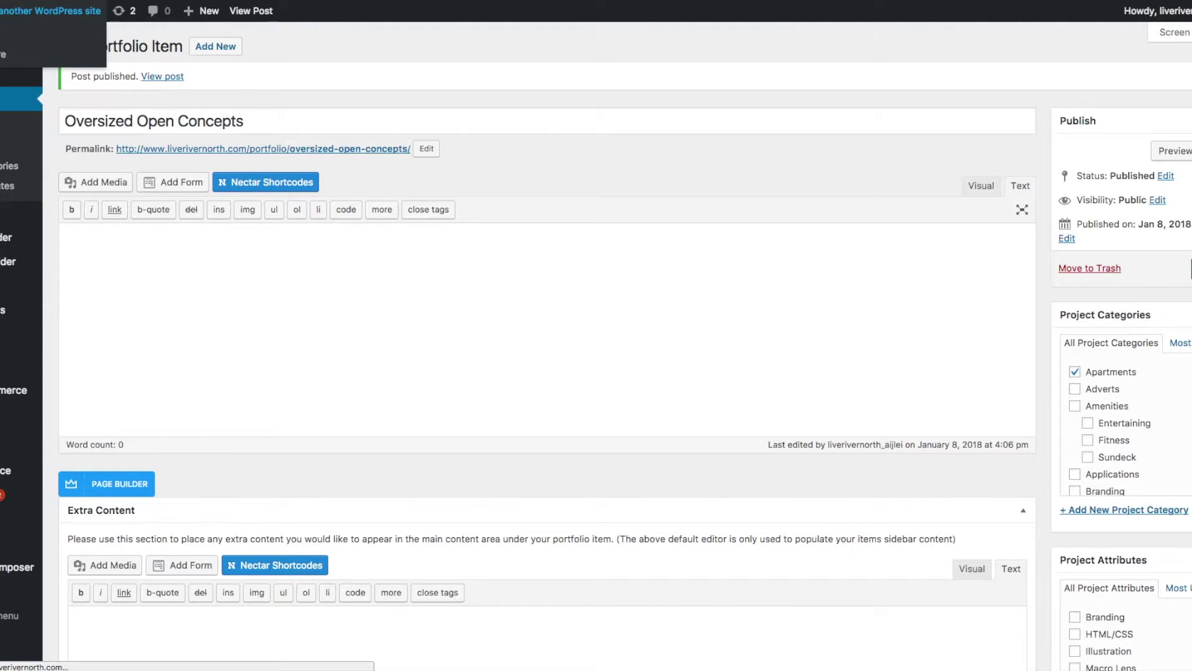
{"action": "left_click", "coordinate": [25, 54]}
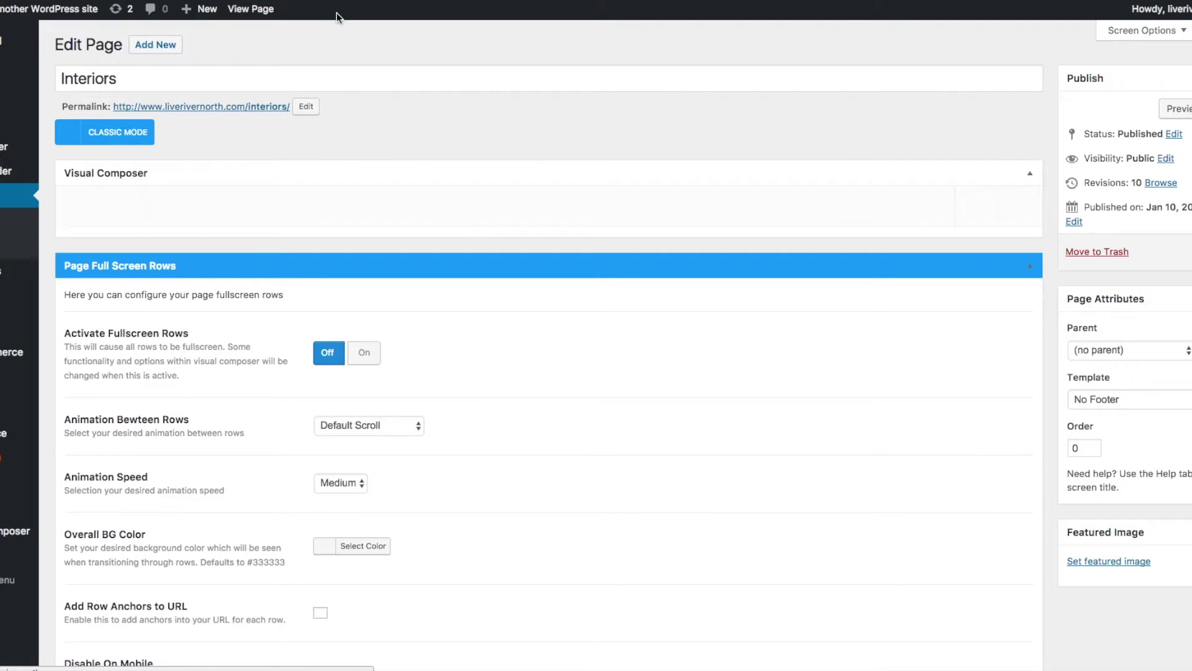
{"action": "mouse_move", "coordinate": [514, 303]}
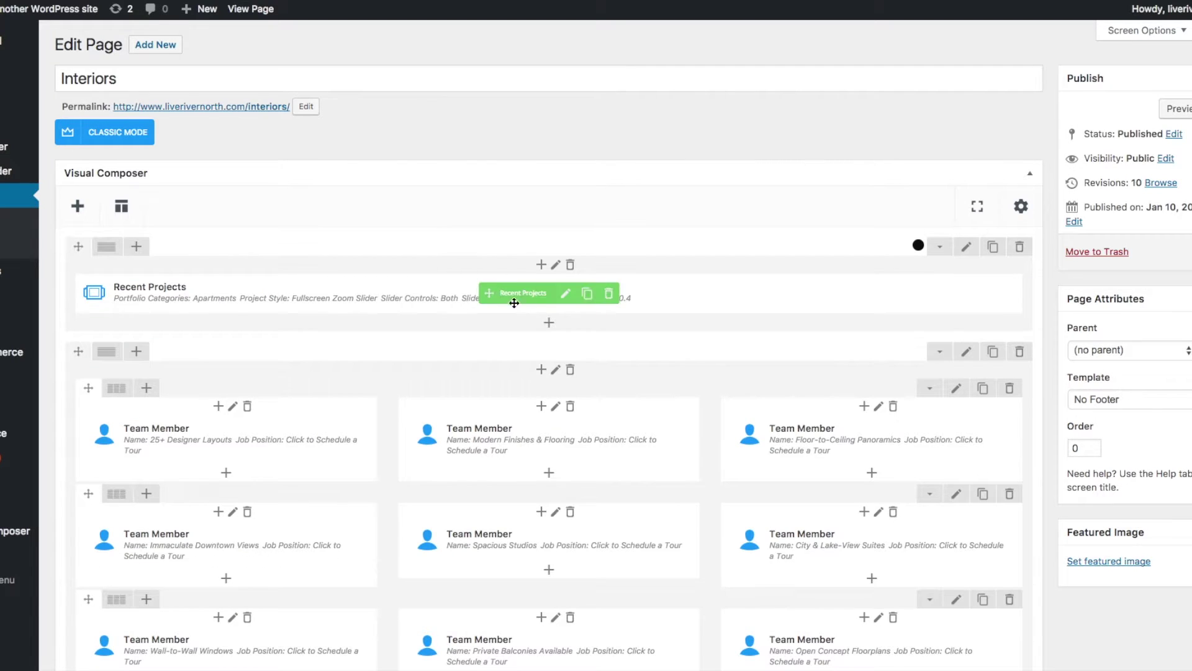
{"action": "scroll", "coordinate": [527, 299], "scroll_direction": "down", "scroll_amount": 5}
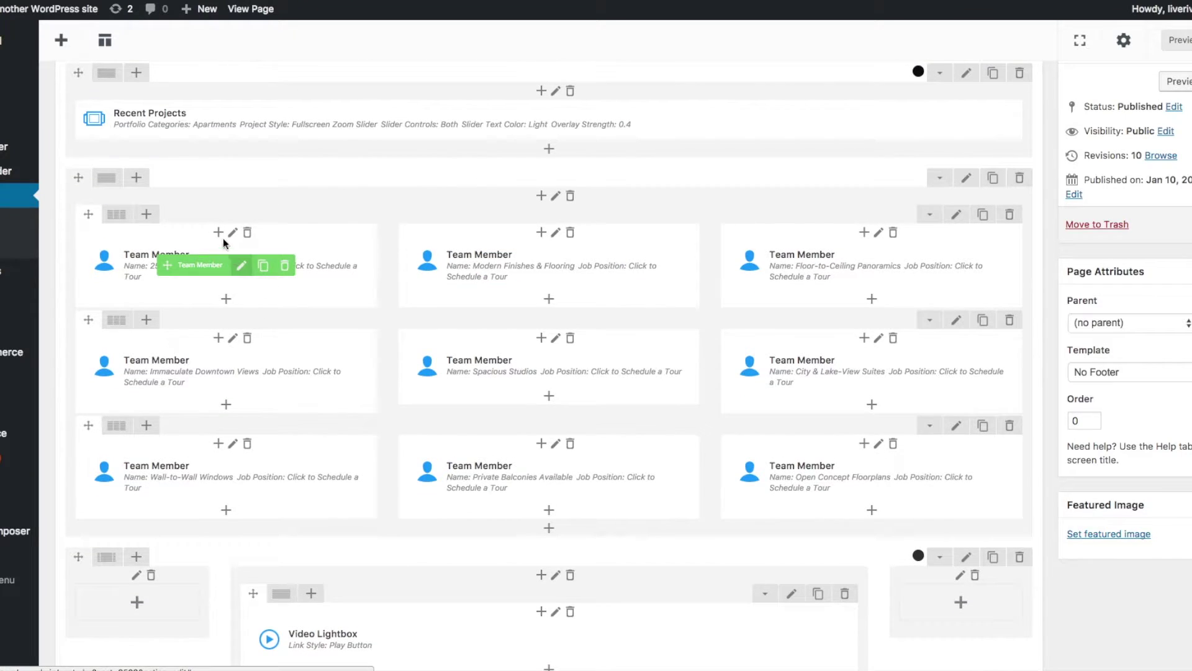
{"action": "mouse_move", "coordinate": [838, 242]}
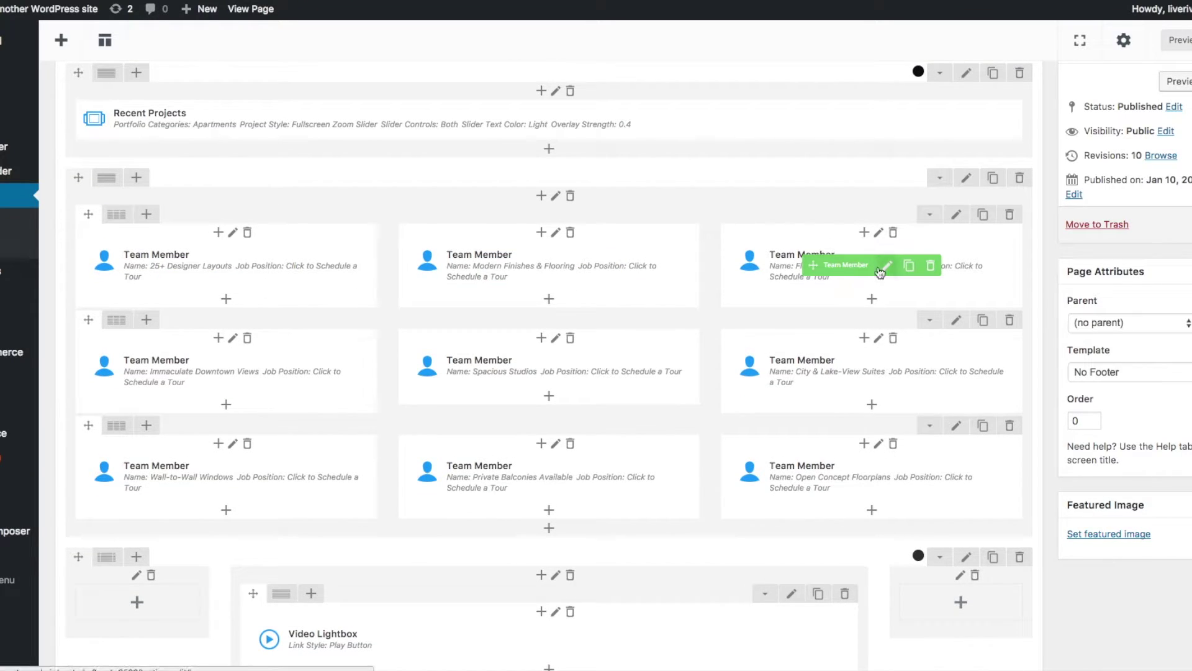
{"action": "mouse_move", "coordinate": [245, 269]}
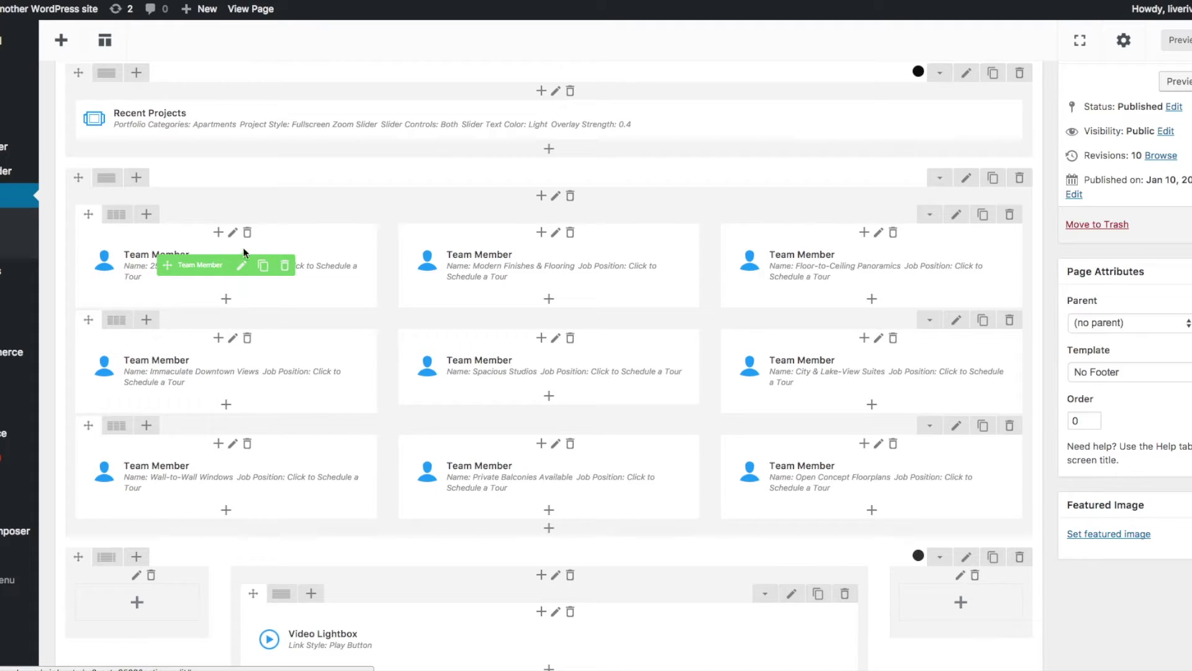
{"action": "left_click", "coordinate": [241, 266]}
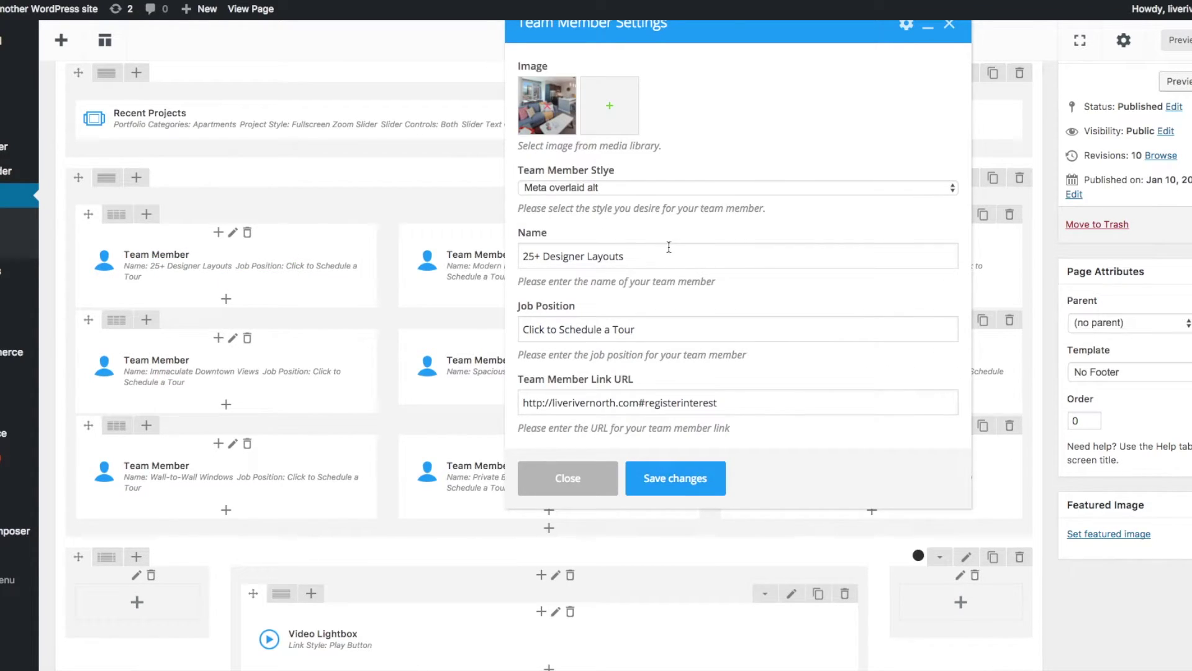
- Select the name, Job Position and link URL fields of the 25+ Designer Layouts item
{"action": "left_click_drag", "start_coordinate": [669, 247], "coordinate": [508, 256]}
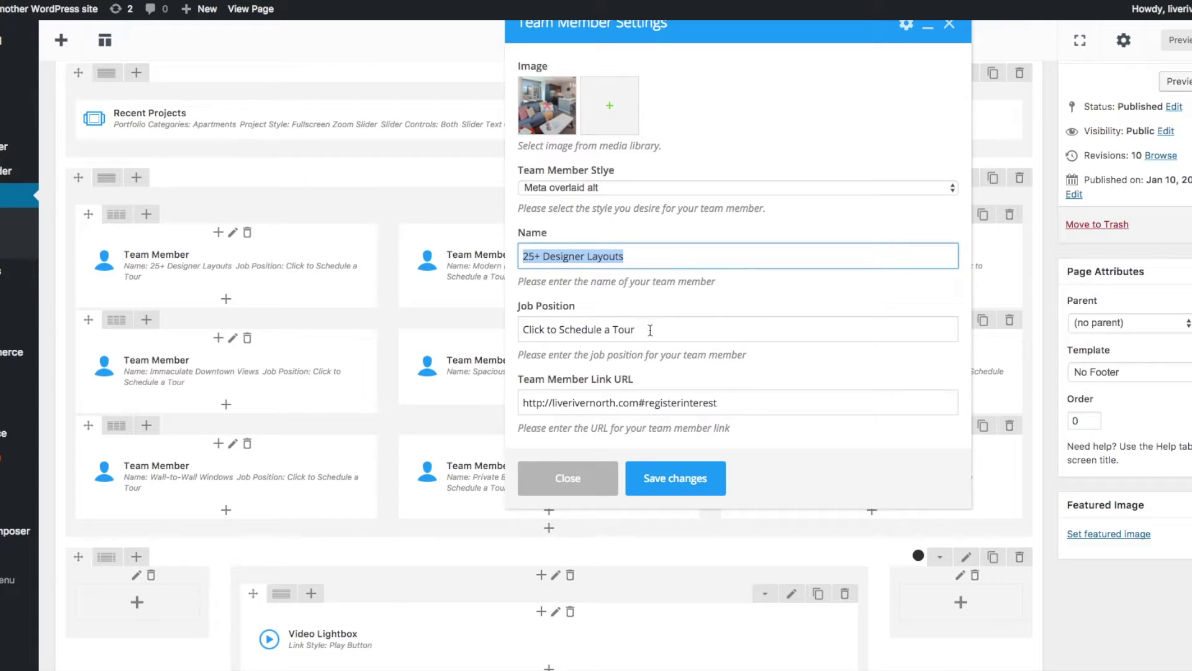
{"action": "left_click_drag", "start_coordinate": [650, 329], "coordinate": [515, 331]}
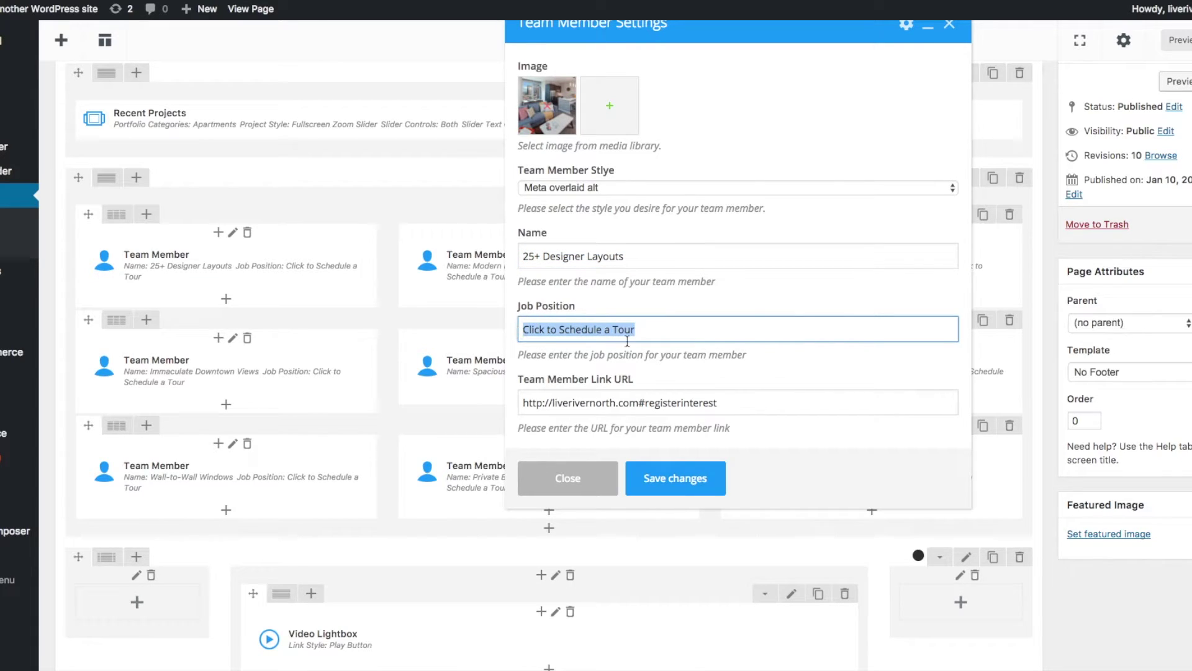
{"action": "left_click_drag", "start_coordinate": [739, 404], "coordinate": [518, 409]}
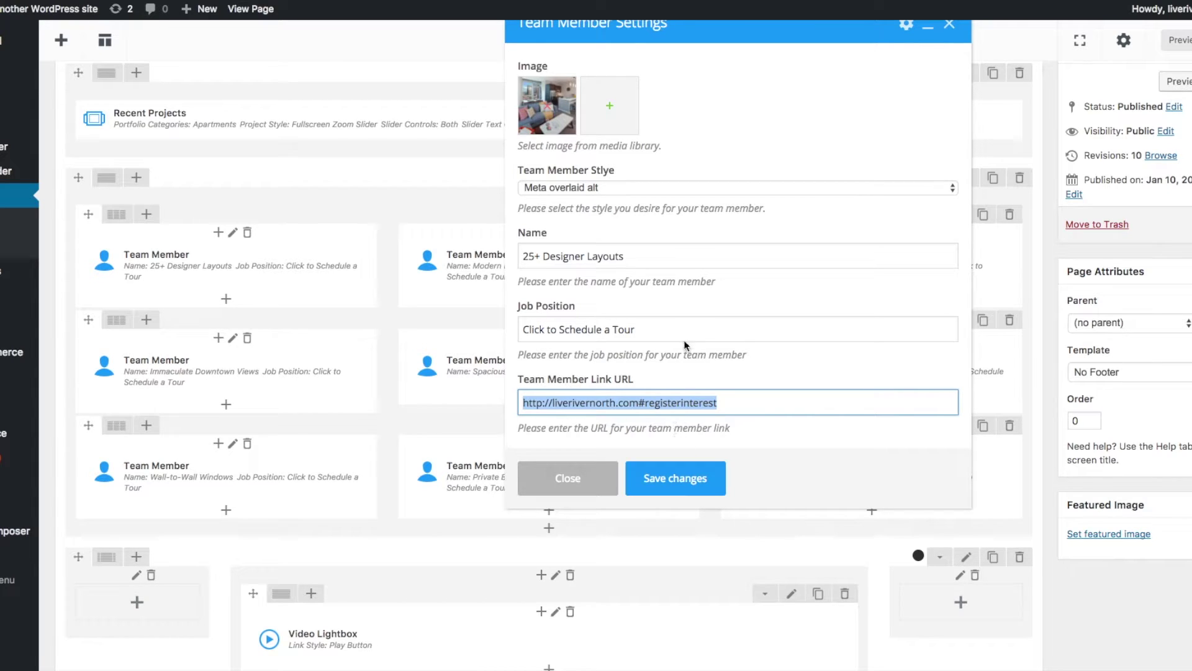
- Replace the item's photo with the rooftop running-track image and save it
{"action": "left_click", "coordinate": [565, 87]}
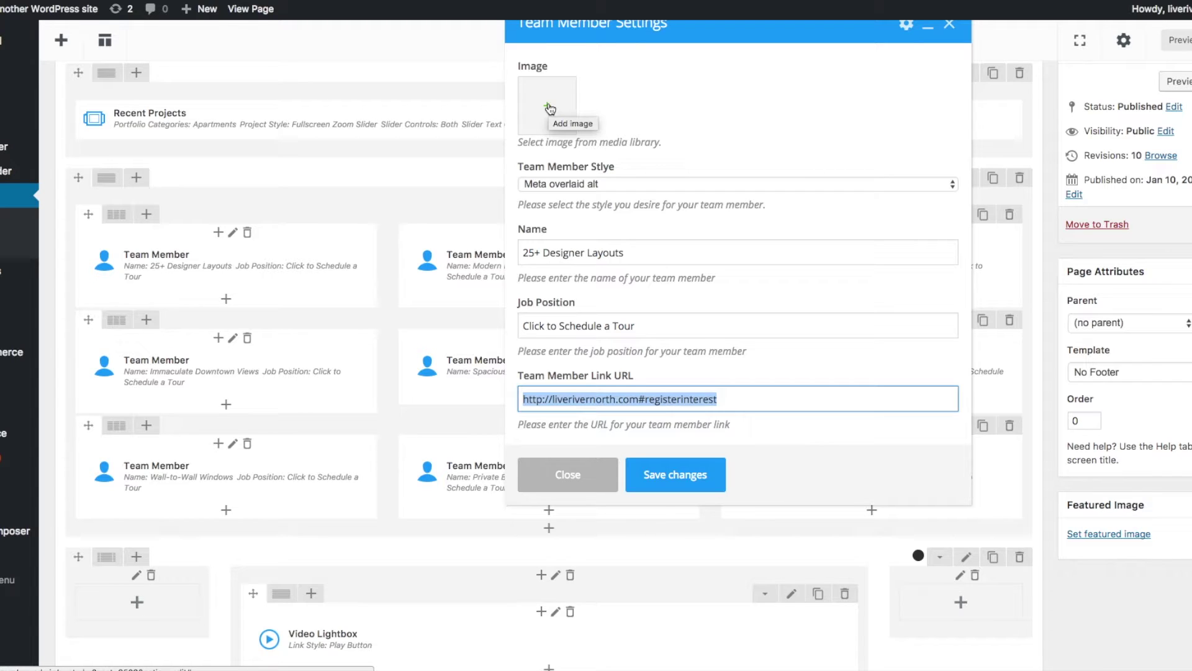
{"action": "left_click", "coordinate": [549, 107]}
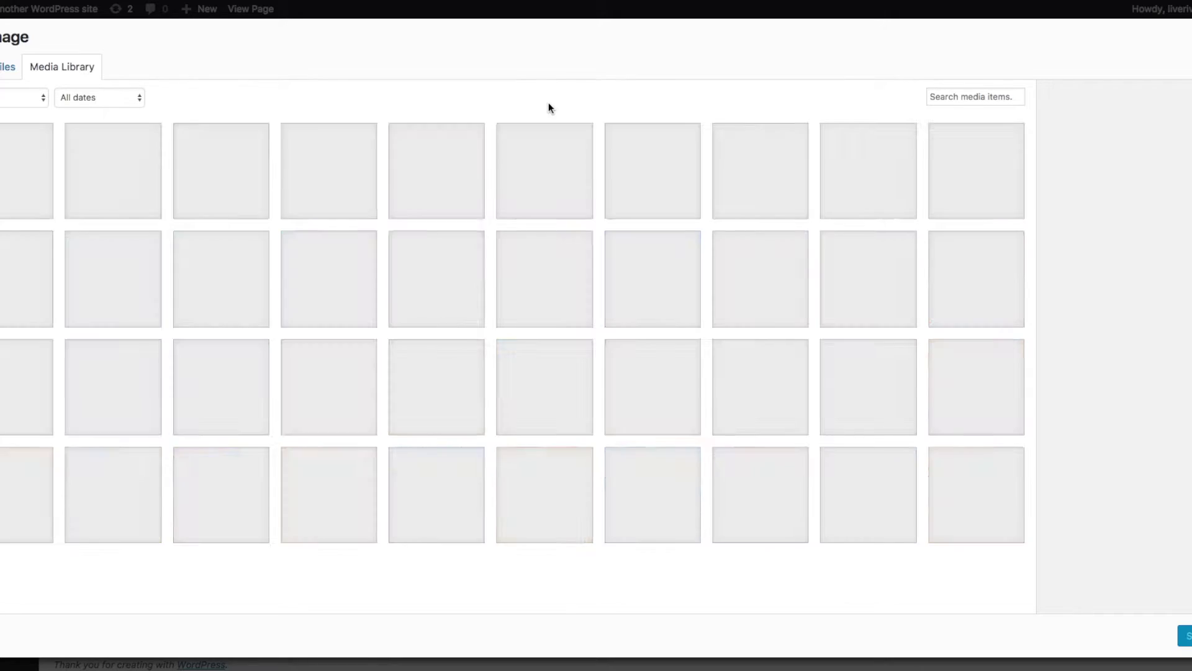
{"action": "scroll", "coordinate": [471, 433], "scroll_direction": "down", "scroll_amount": 2}
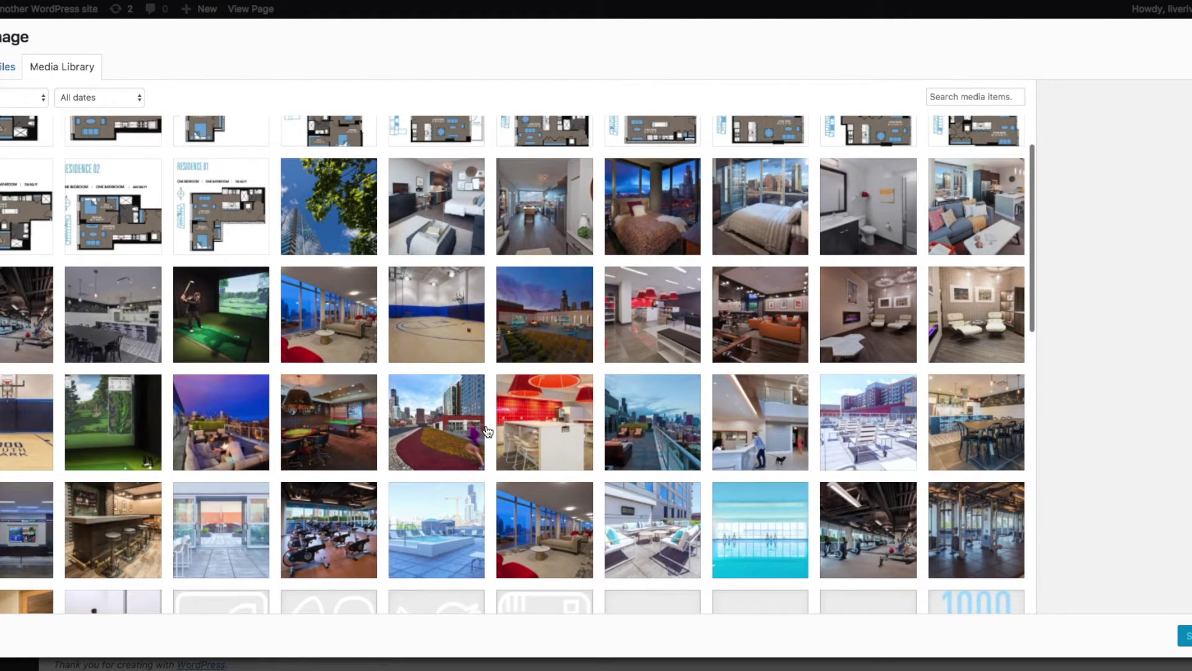
{"action": "left_click", "coordinate": [470, 433]}
{"action": "left_click", "coordinate": [1186, 635]}
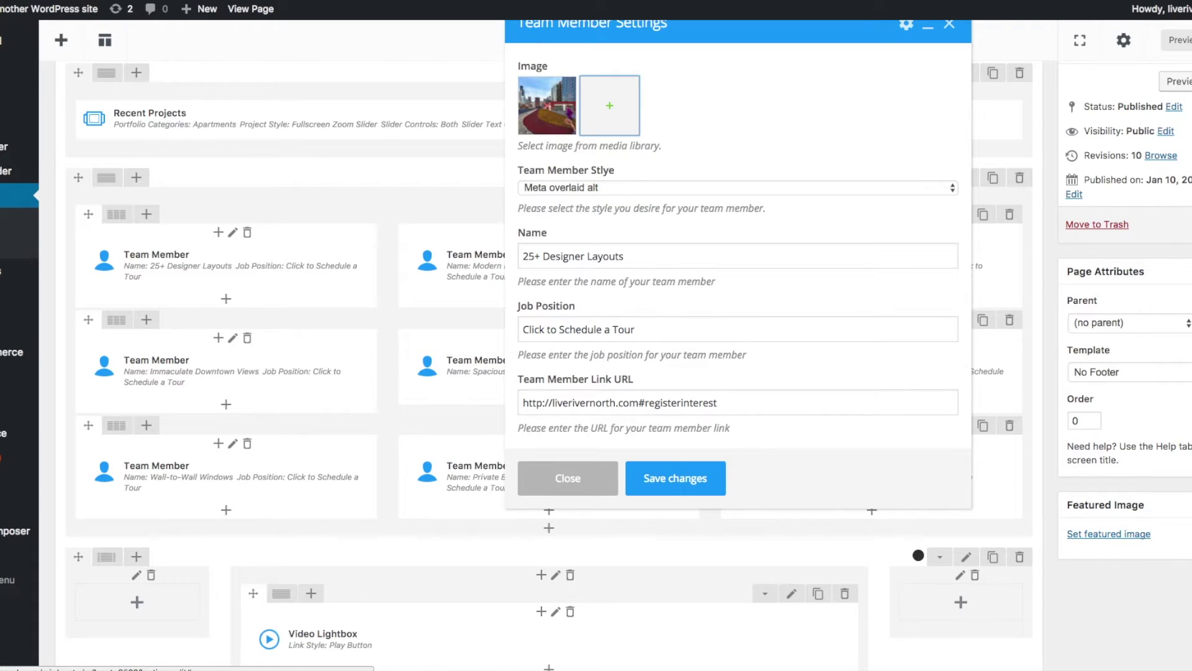
{"action": "left_click", "coordinate": [688, 478]}
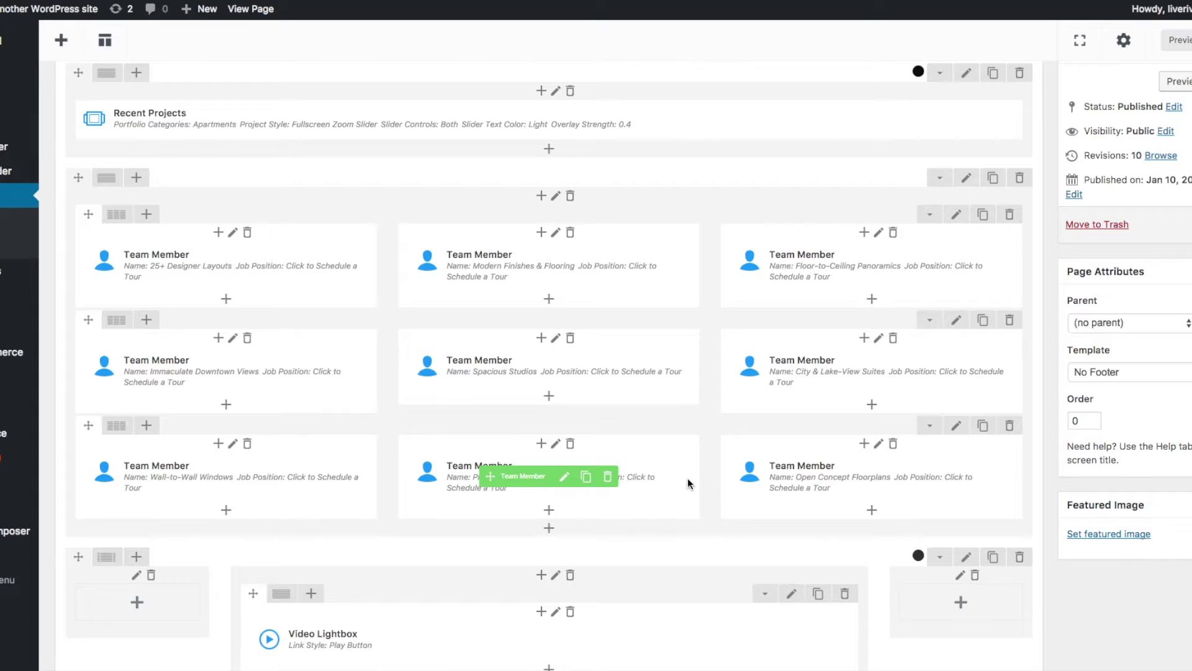
{"action": "mouse_move", "coordinate": [558, 260]}
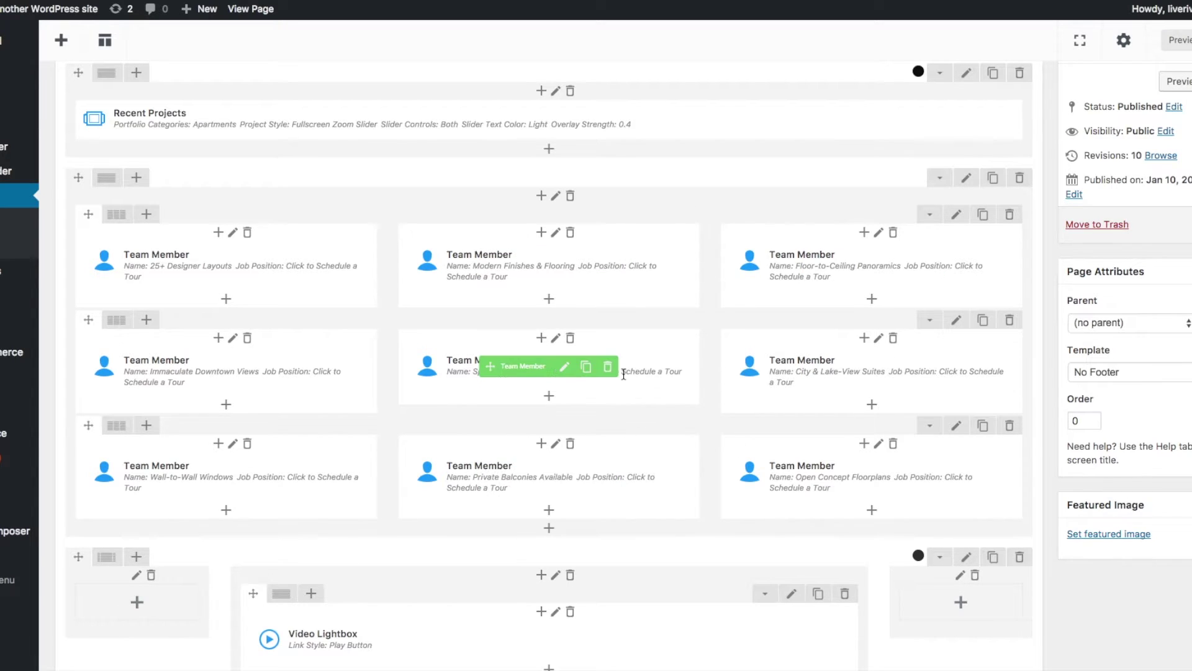
{"action": "scroll", "coordinate": [752, 351], "scroll_direction": "up", "scroll_amount": 3}
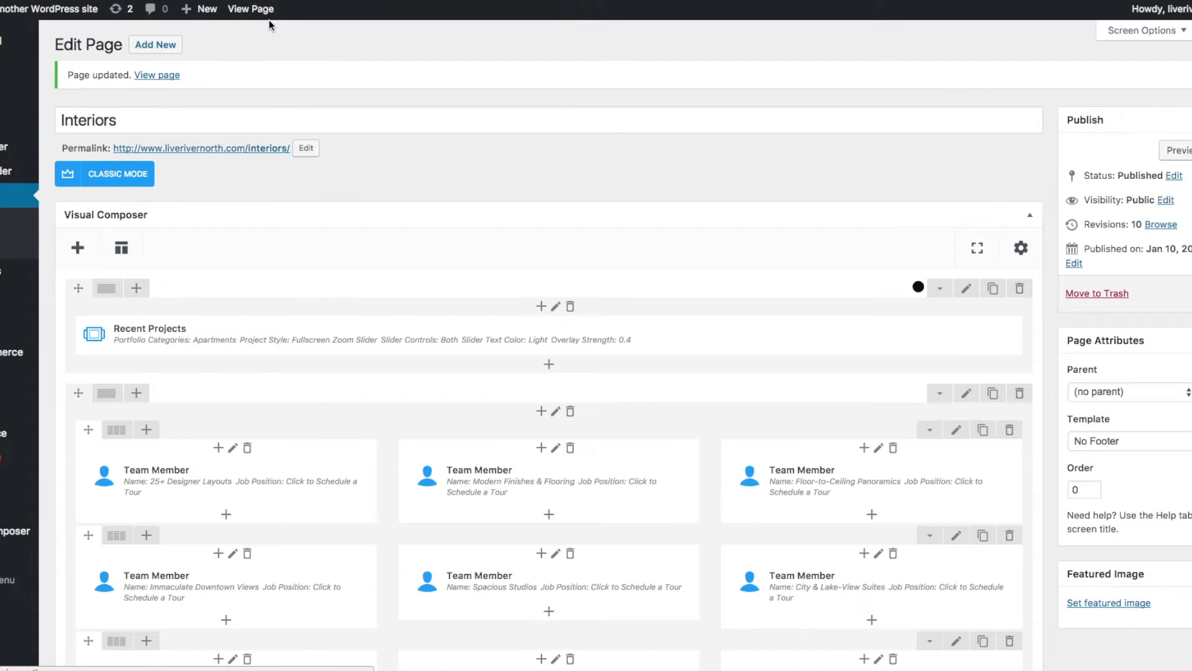
{"action": "left_click", "coordinate": [251, 8]}
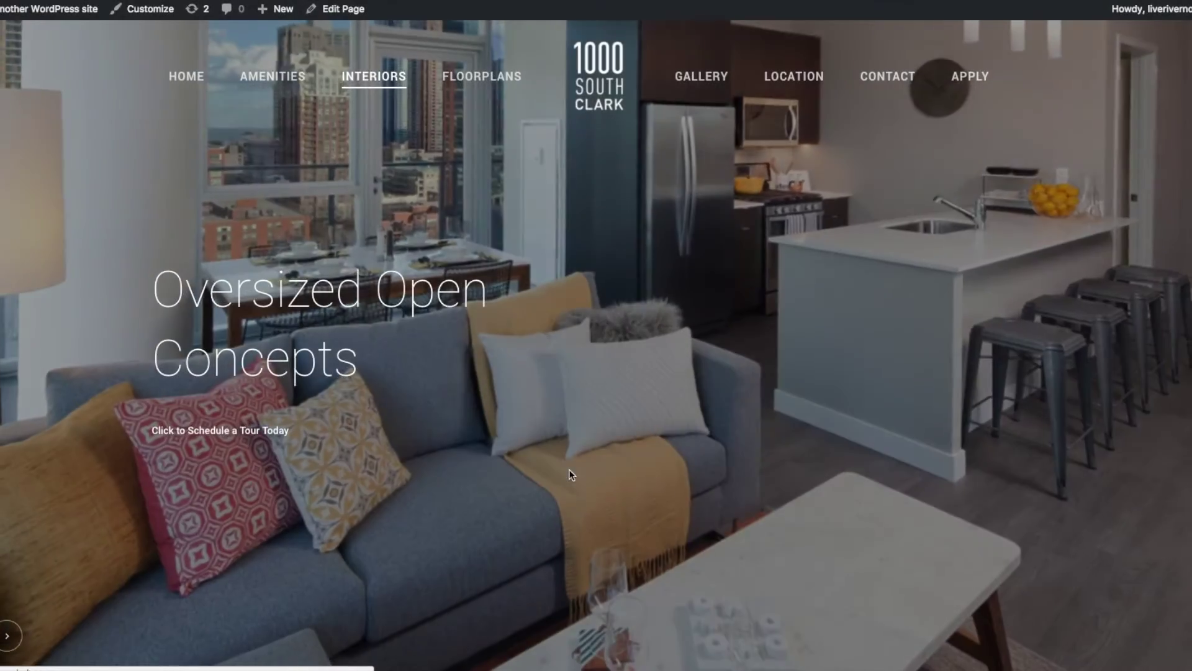
{"action": "scroll", "coordinate": [569, 472], "scroll_direction": "down", "scroll_amount": 5}
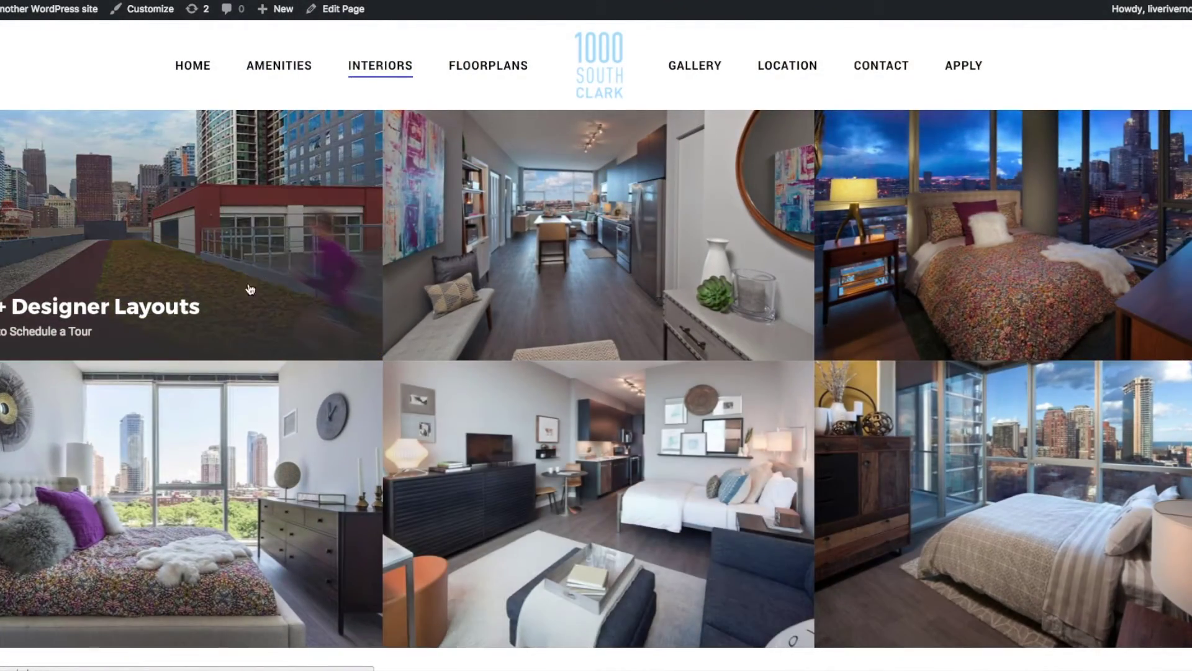
{"action": "scroll", "coordinate": [213, 278], "scroll_direction": "up", "scroll_amount": 1}
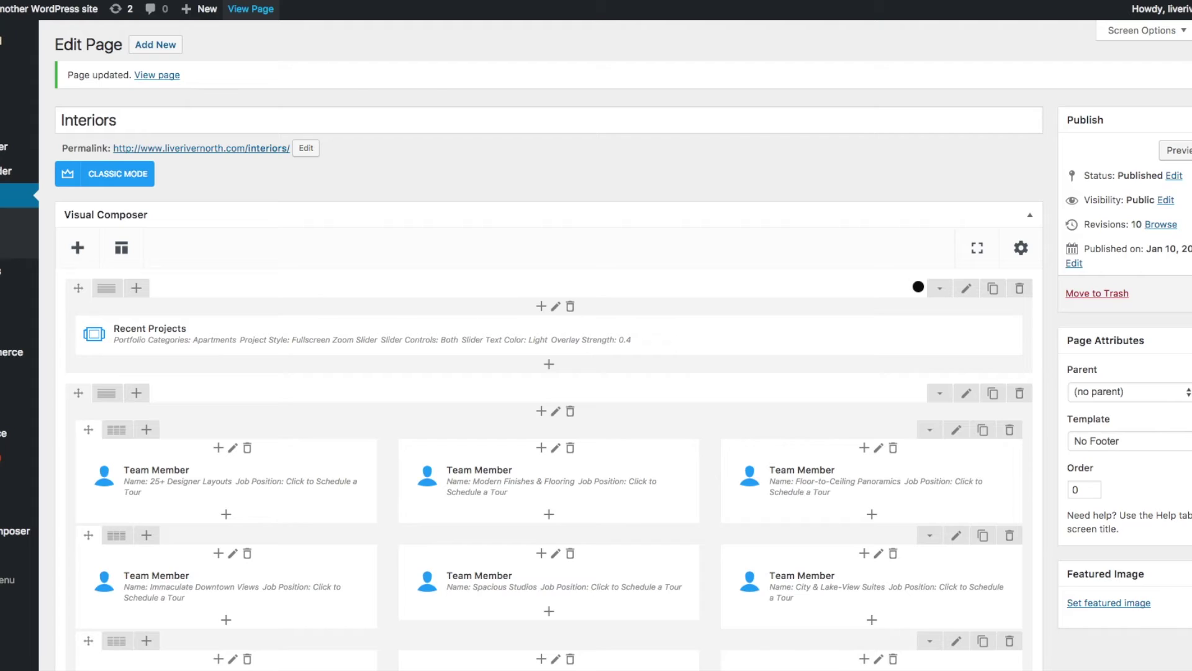
- Swap the rooftop photo for the interior-2br-view living-room photo and save
{"action": "scroll", "coordinate": [377, 428], "scroll_direction": "down", "scroll_amount": 1}
{"action": "left_click", "coordinate": [244, 404]}
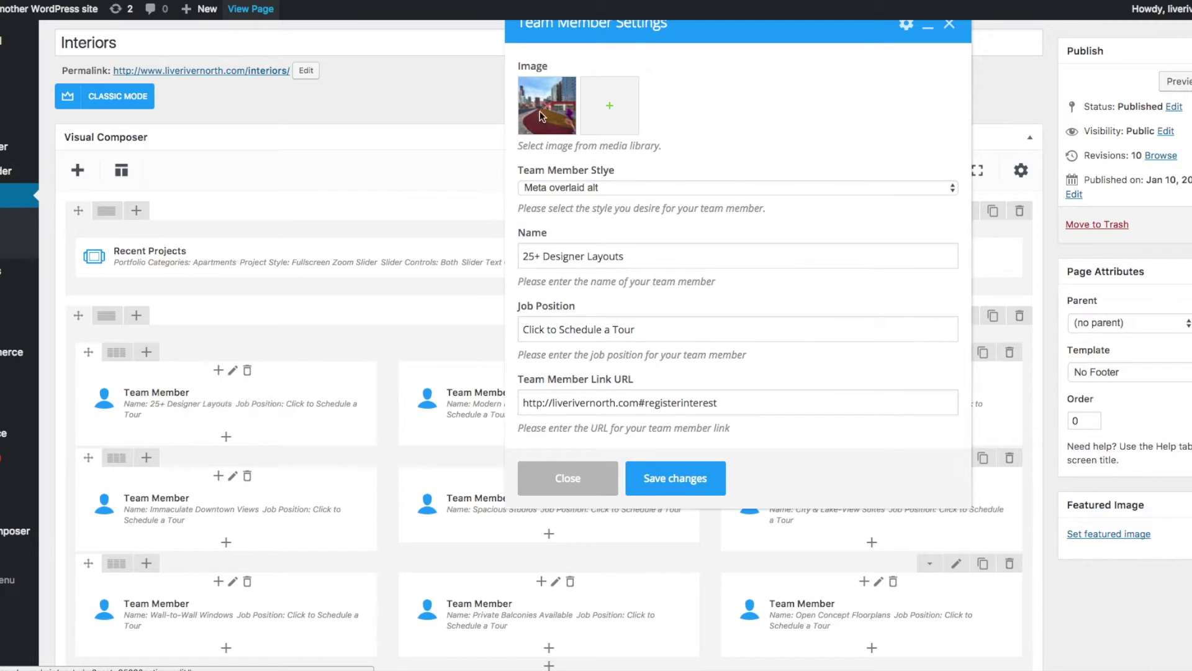
{"action": "left_click", "coordinate": [548, 104]}
{"action": "left_click", "coordinate": [549, 107]}
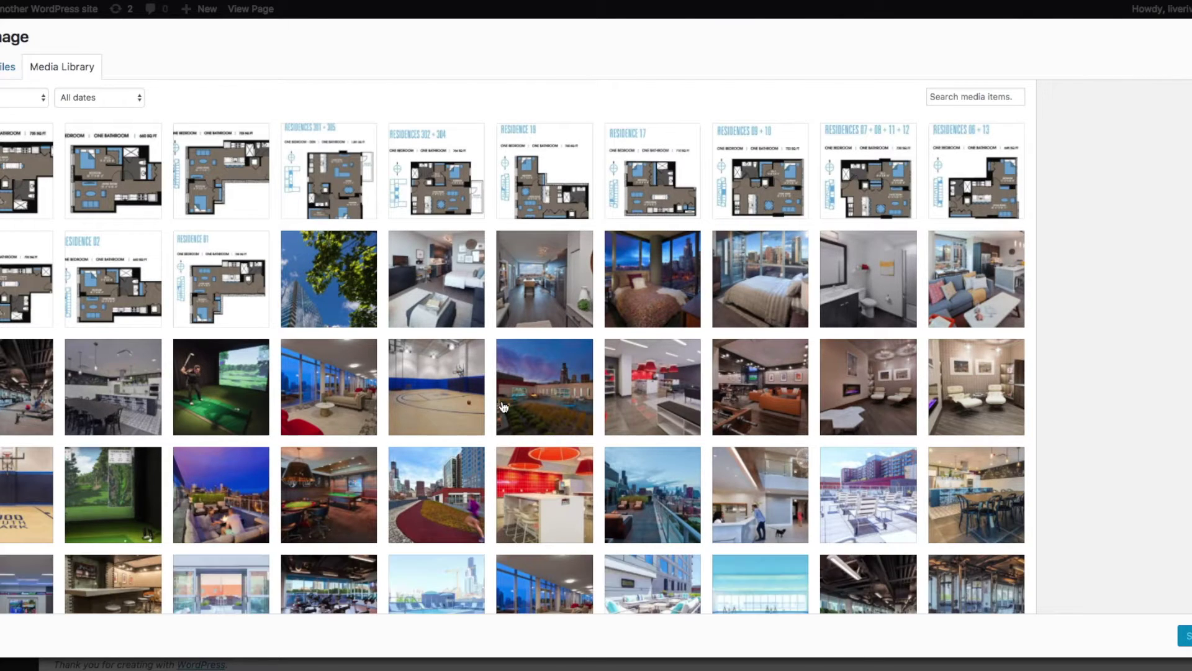
{"action": "scroll", "coordinate": [1018, 273], "scroll_direction": "down", "scroll_amount": 1}
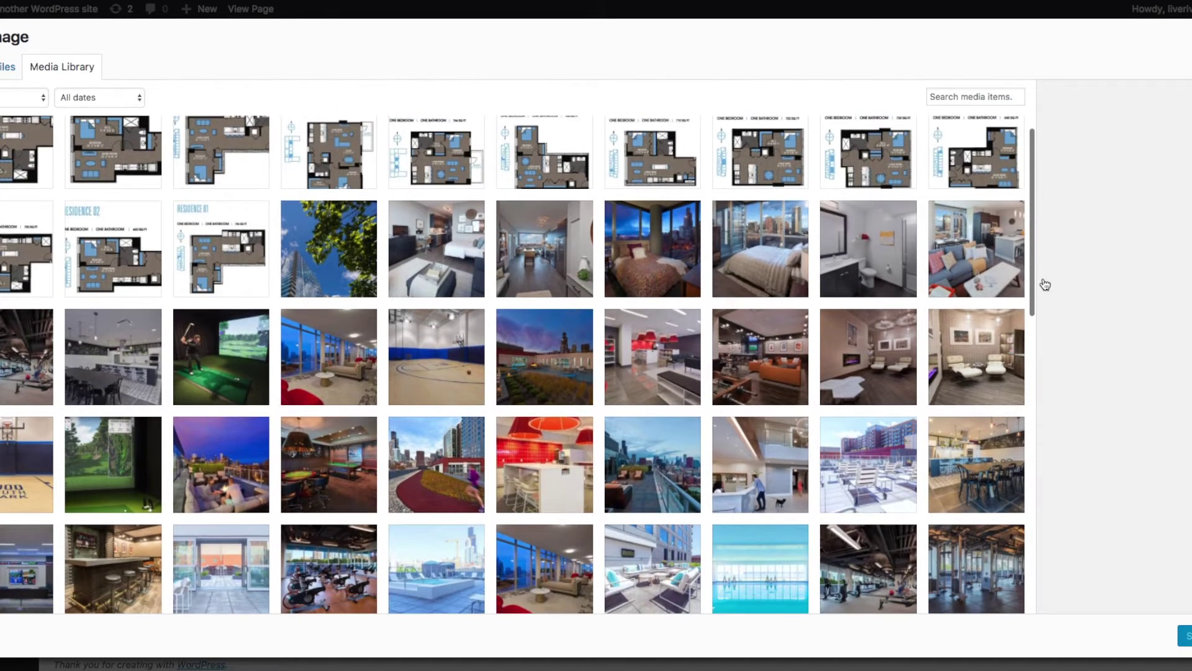
{"action": "left_click", "coordinate": [980, 280]}
{"action": "left_click", "coordinate": [1185, 634]}
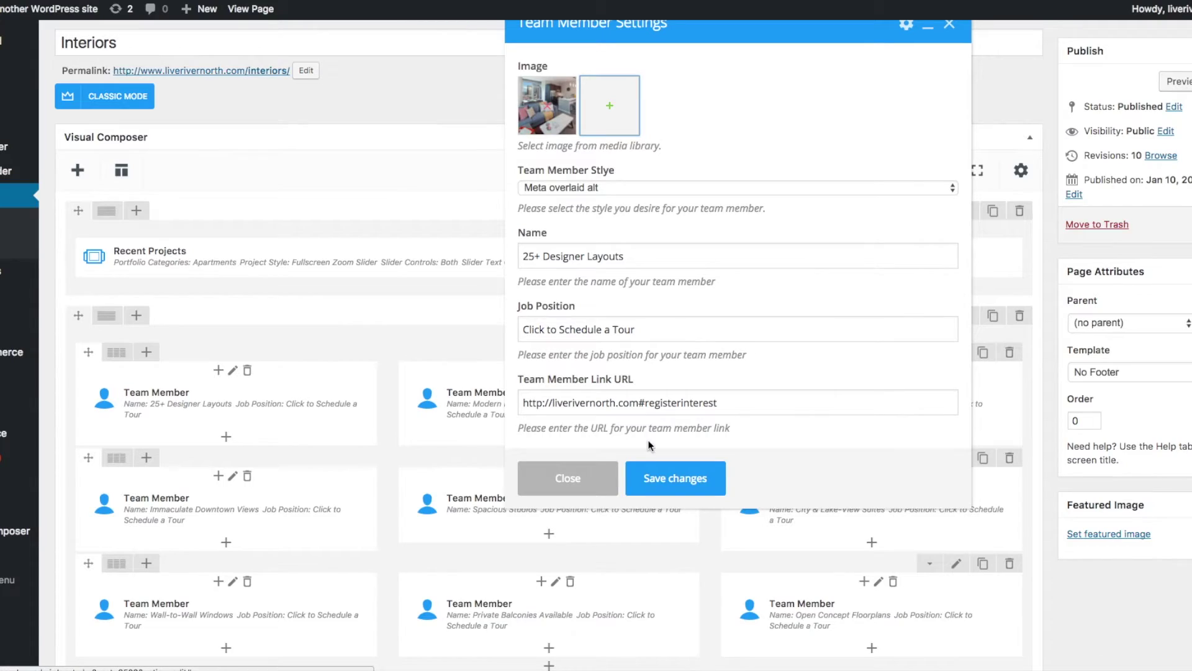
{"action": "left_click", "coordinate": [700, 482]}
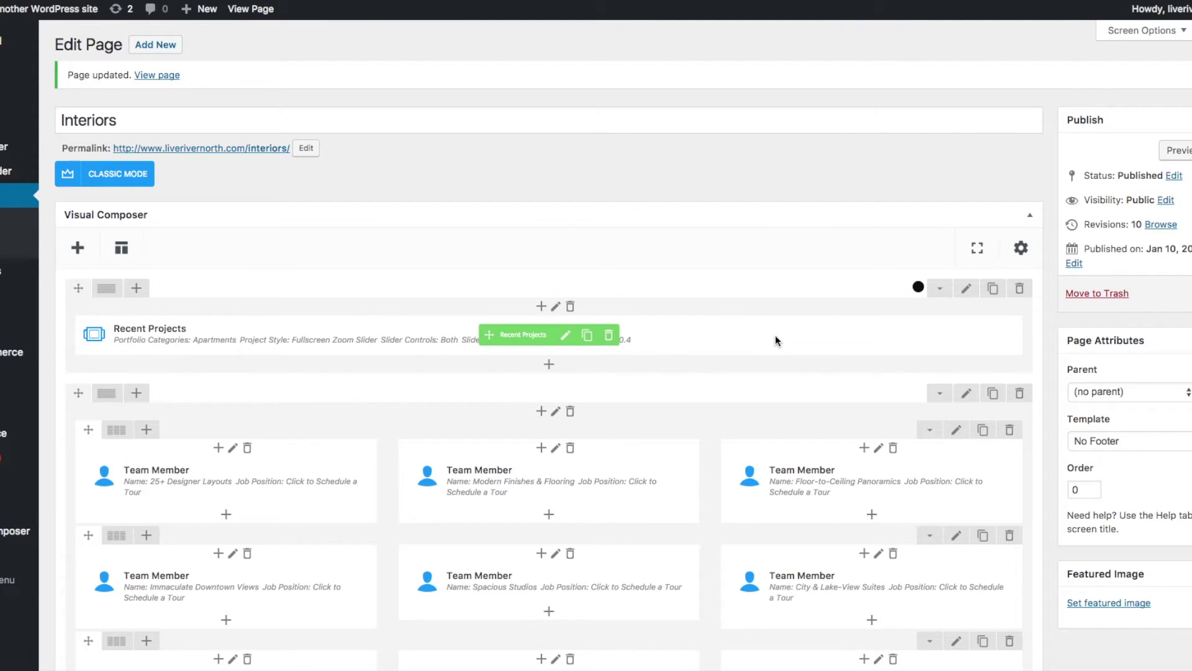
{"action": "scroll", "coordinate": [775, 335], "scroll_direction": "down", "scroll_amount": 5}
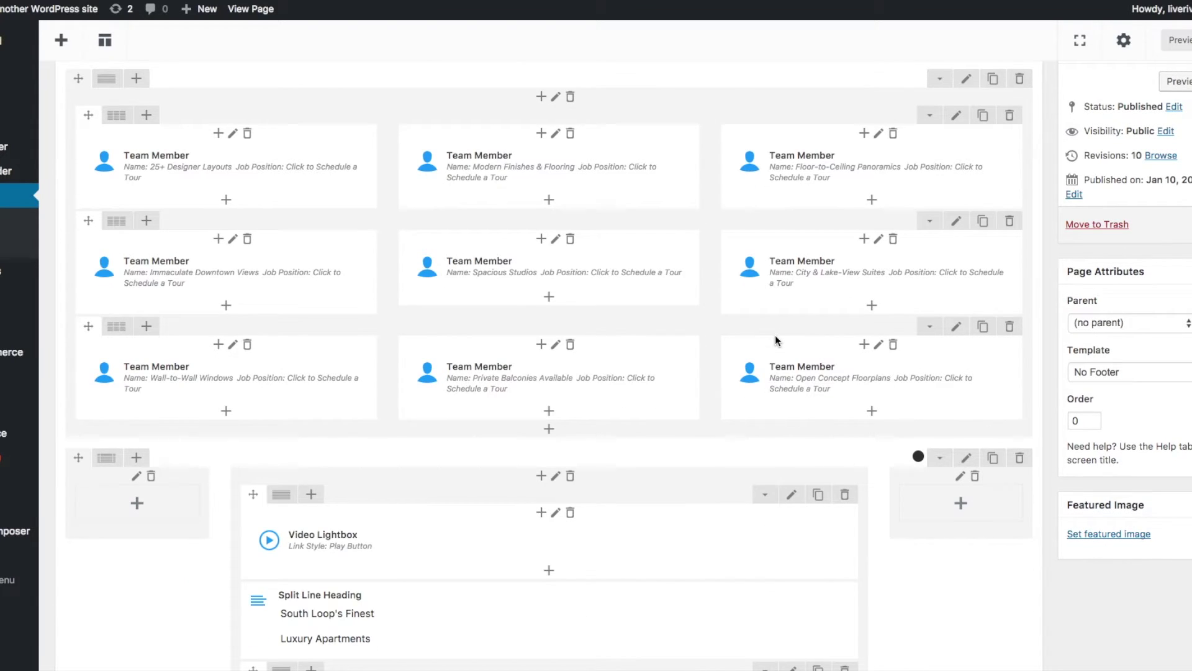
- Clone the Wall-to-Wall Windows team-member row
{"action": "mouse_move", "coordinate": [240, 378]}
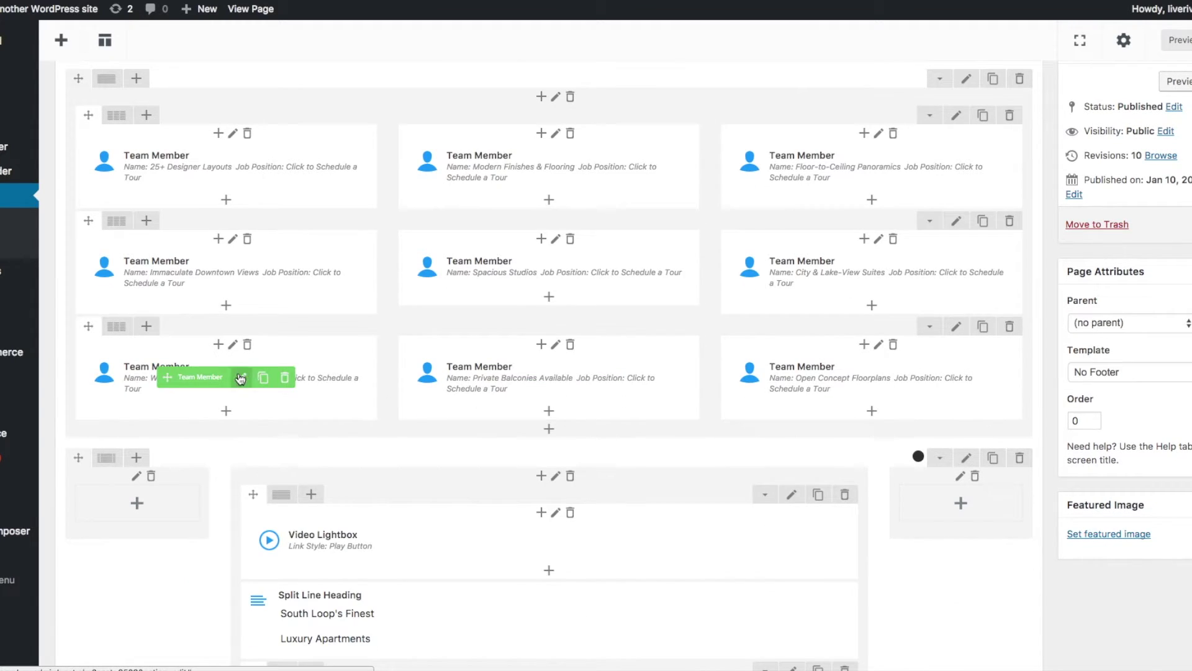
{"action": "left_click", "coordinate": [985, 329]}
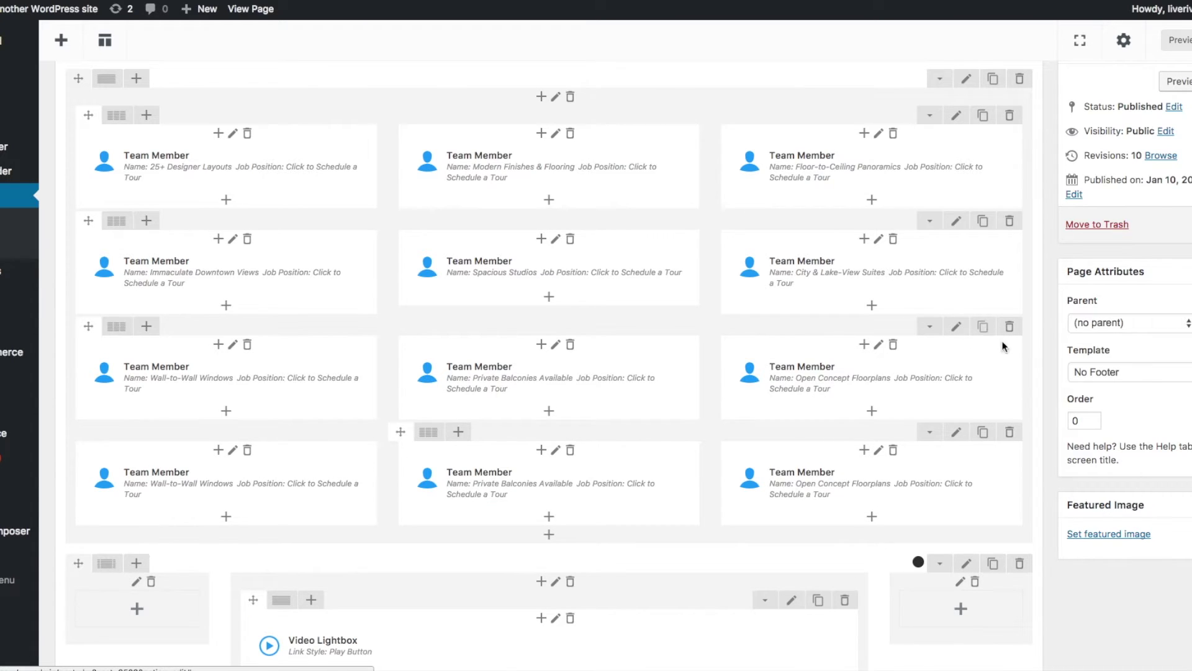
- Replace the copied Wall-to-Wall Windows tile's photo with the exercise-bike gym photo
{"action": "left_click", "coordinate": [242, 483]}
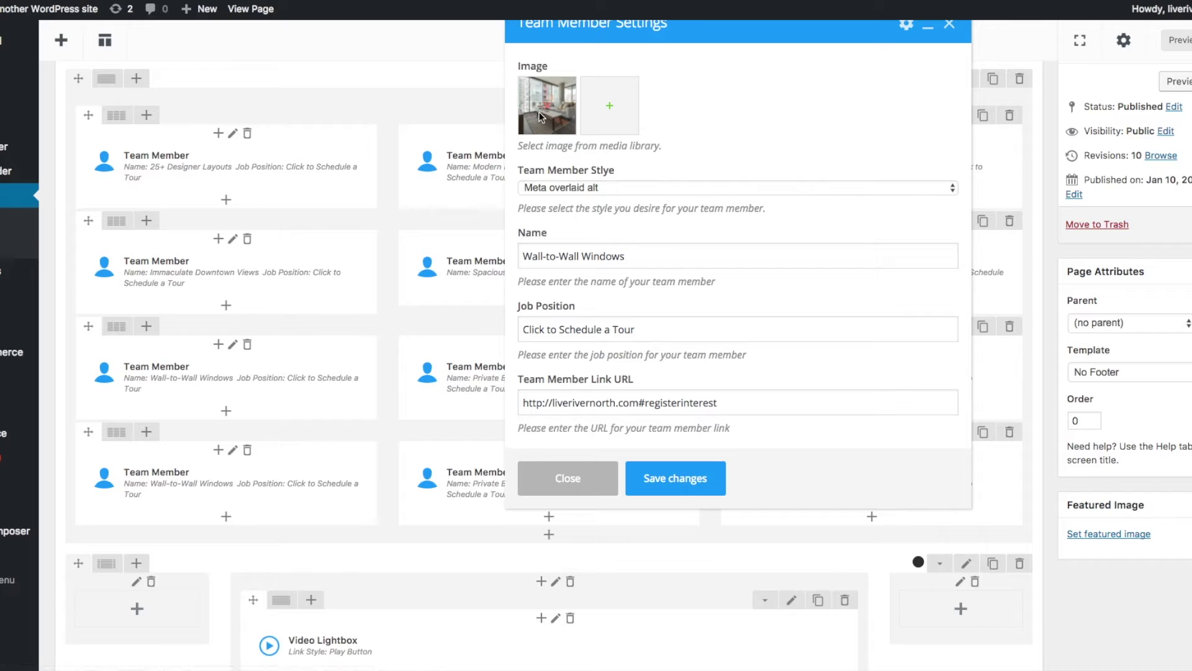
{"action": "left_click", "coordinate": [543, 112]}
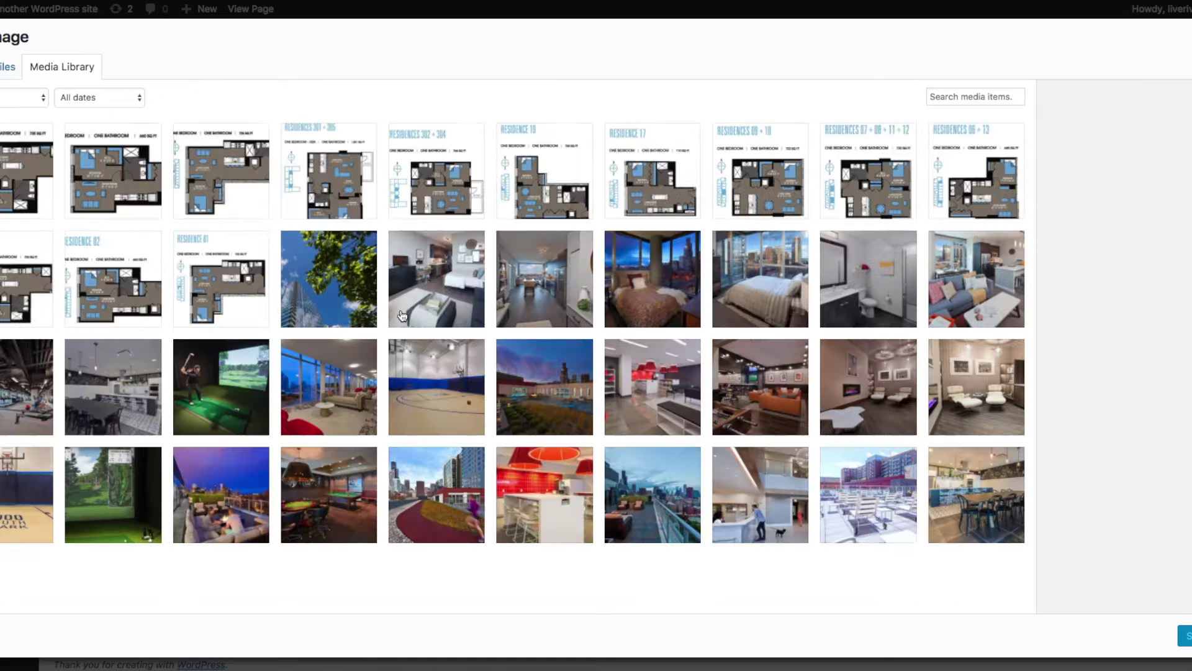
{"action": "scroll", "coordinate": [402, 315], "scroll_direction": "down", "scroll_amount": 3}
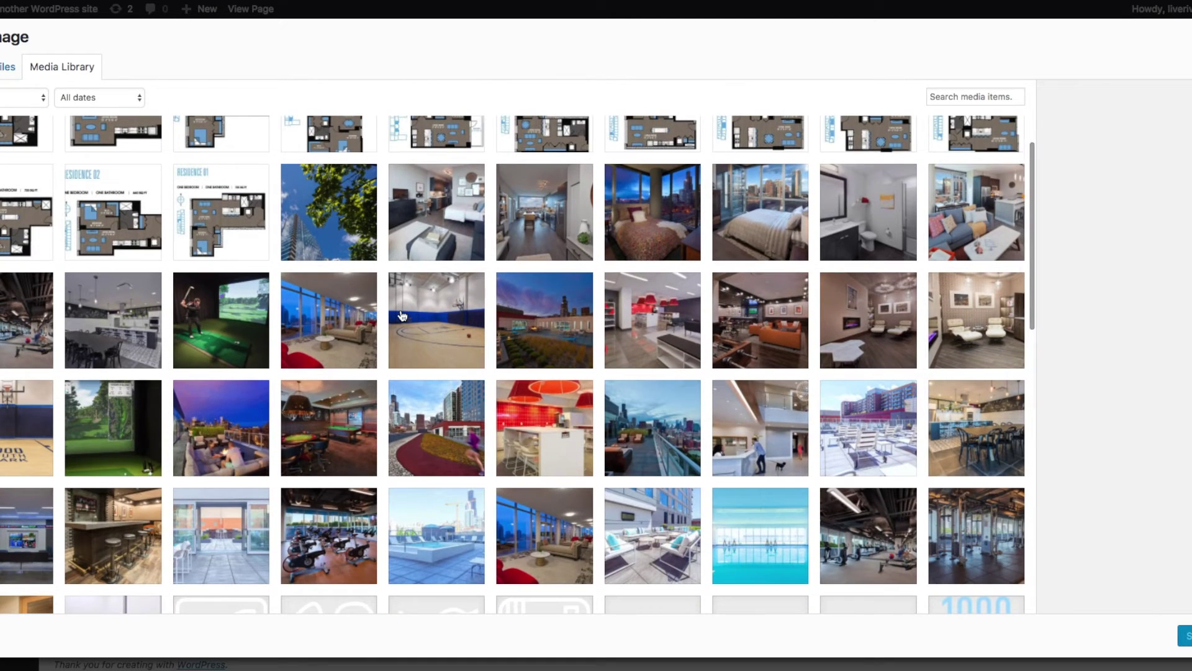
{"action": "scroll", "coordinate": [402, 315], "scroll_direction": "down", "scroll_amount": 1}
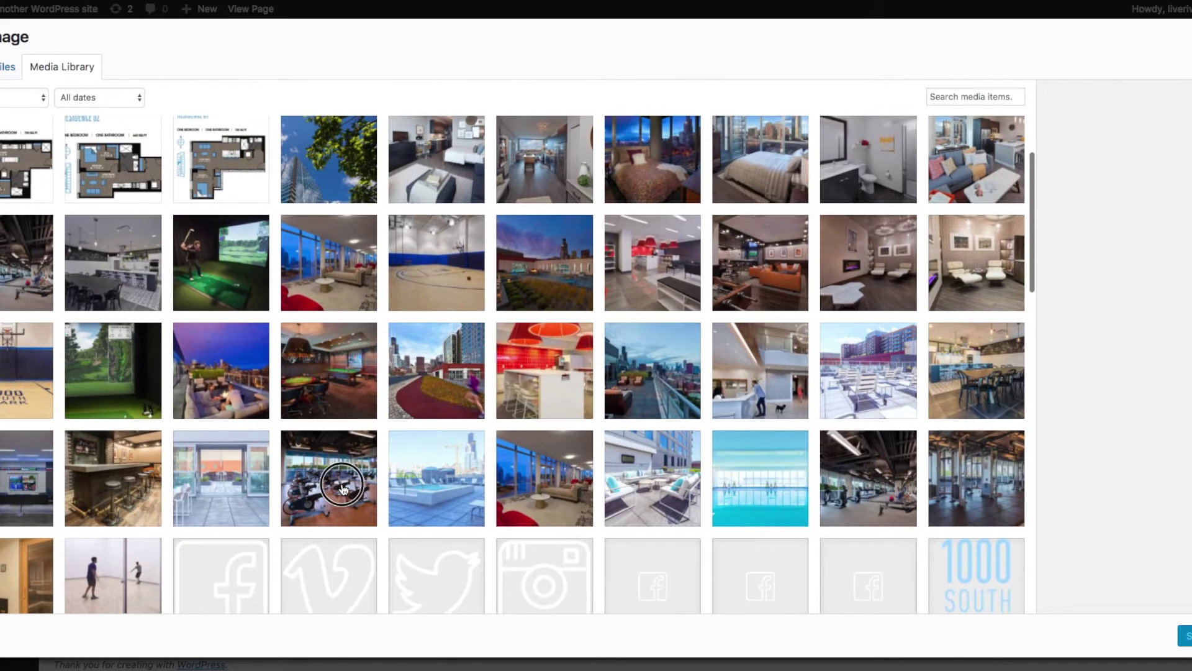
{"action": "left_click", "coordinate": [343, 488]}
{"action": "left_click", "coordinate": [1186, 635]}
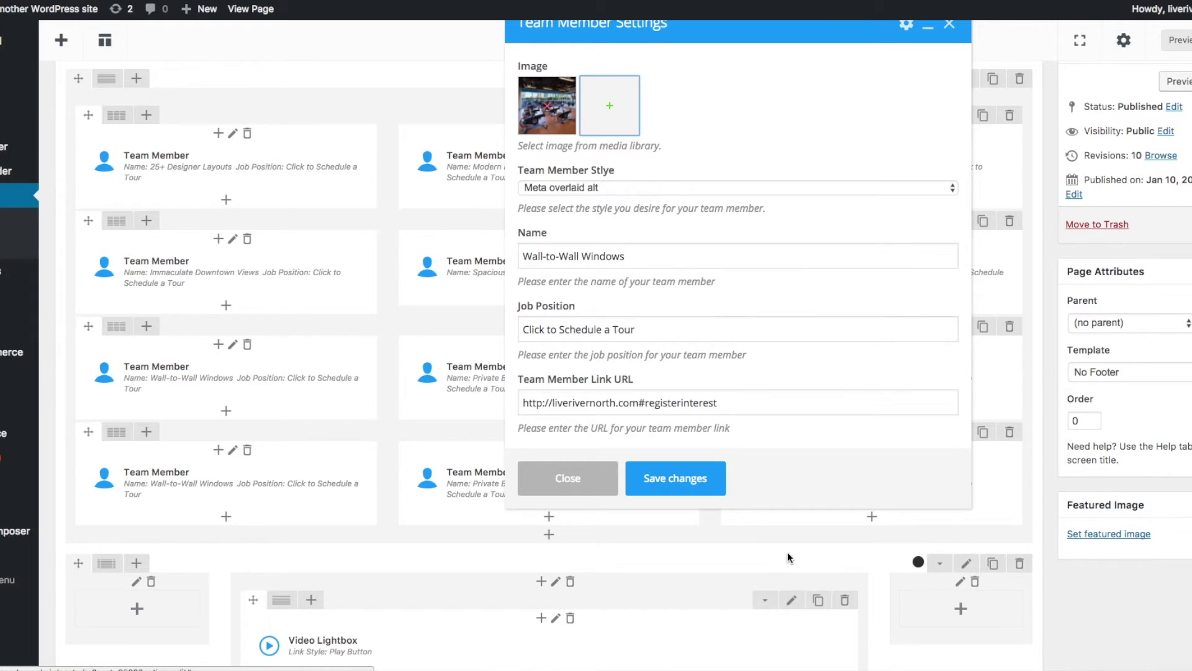
{"action": "left_click", "coordinate": [694, 489]}
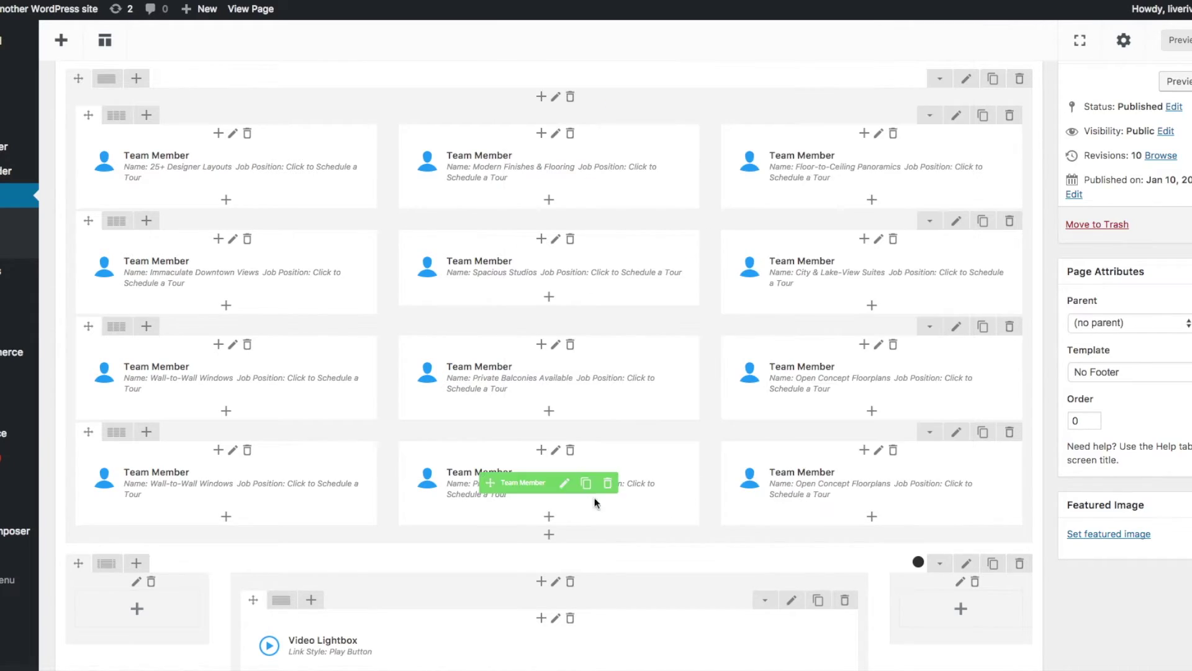
- Give the copied Private Balconies Available tile a gym photo from the Media Library
{"action": "left_click", "coordinate": [564, 484]}
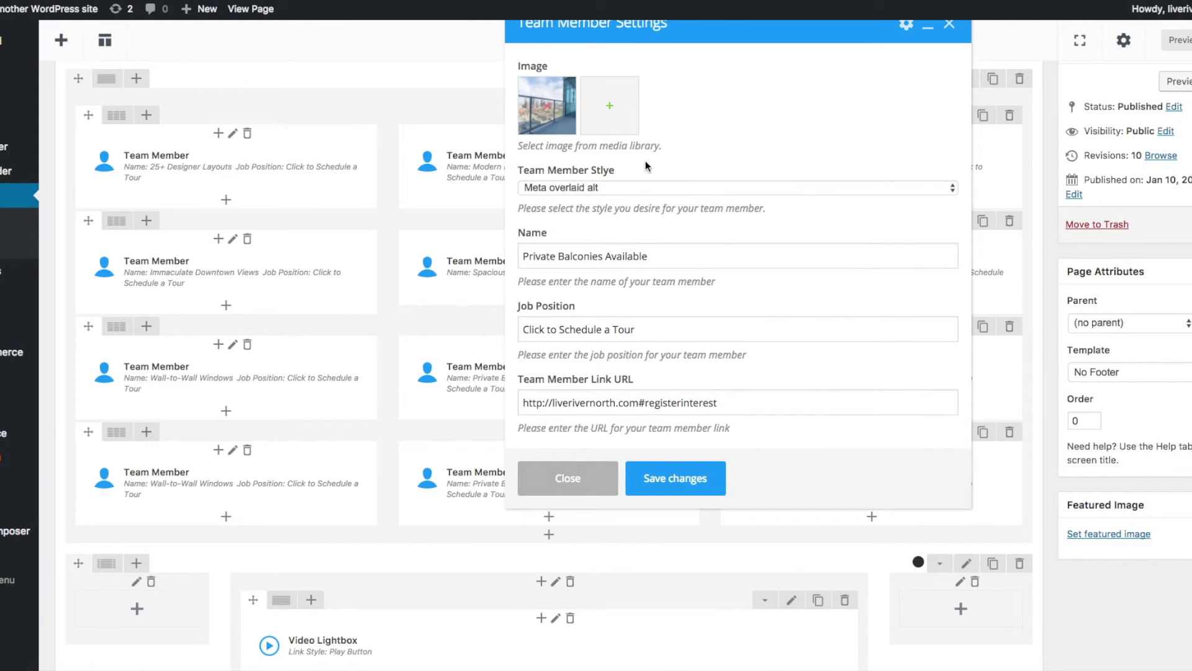
{"action": "left_click", "coordinate": [544, 98]}
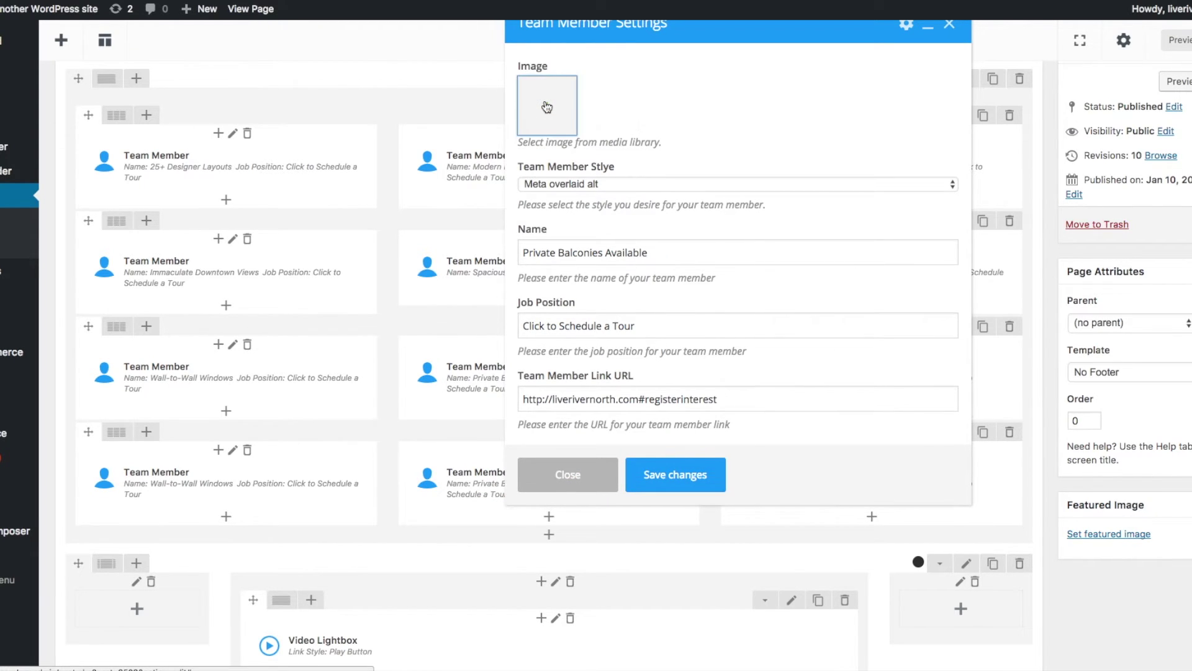
{"action": "scroll", "coordinate": [518, 365], "scroll_direction": "down", "scroll_amount": 1}
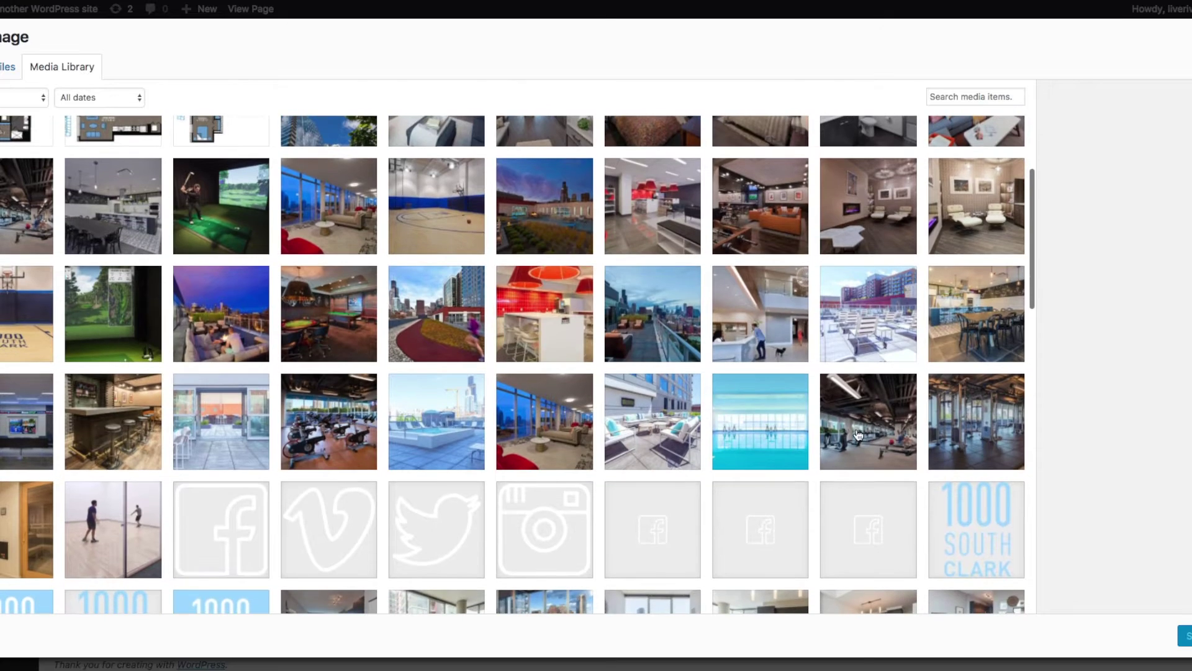
{"action": "left_click", "coordinate": [868, 421]}
{"action": "left_click", "coordinate": [1186, 635]}
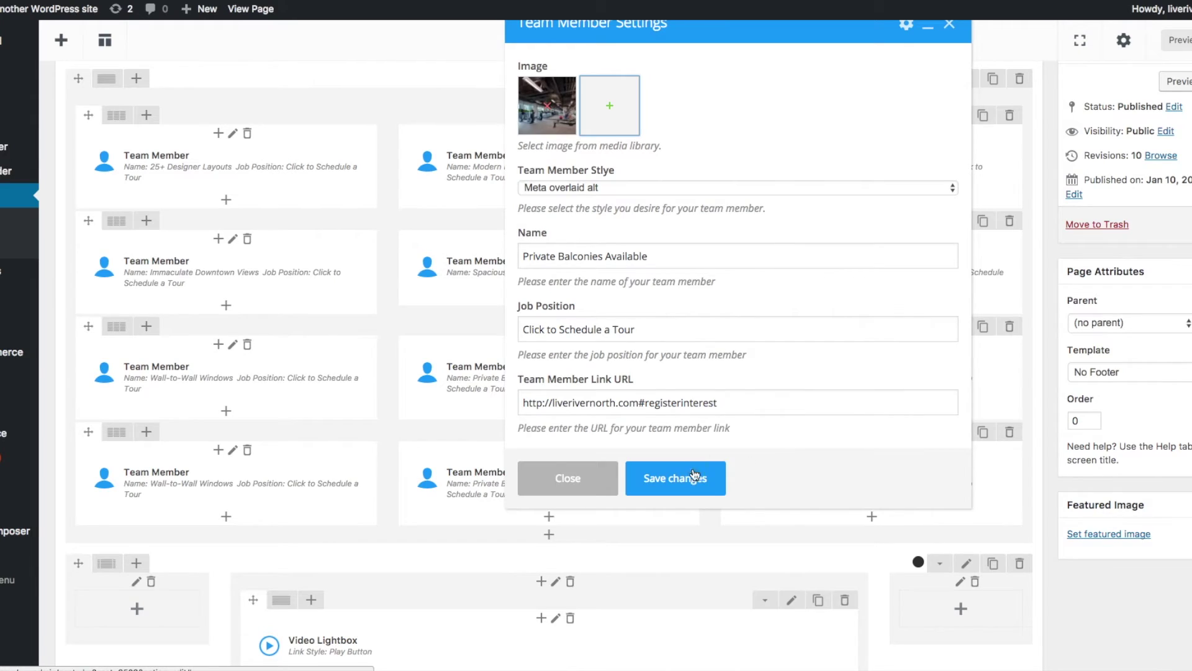
{"action": "left_click", "coordinate": [694, 478]}
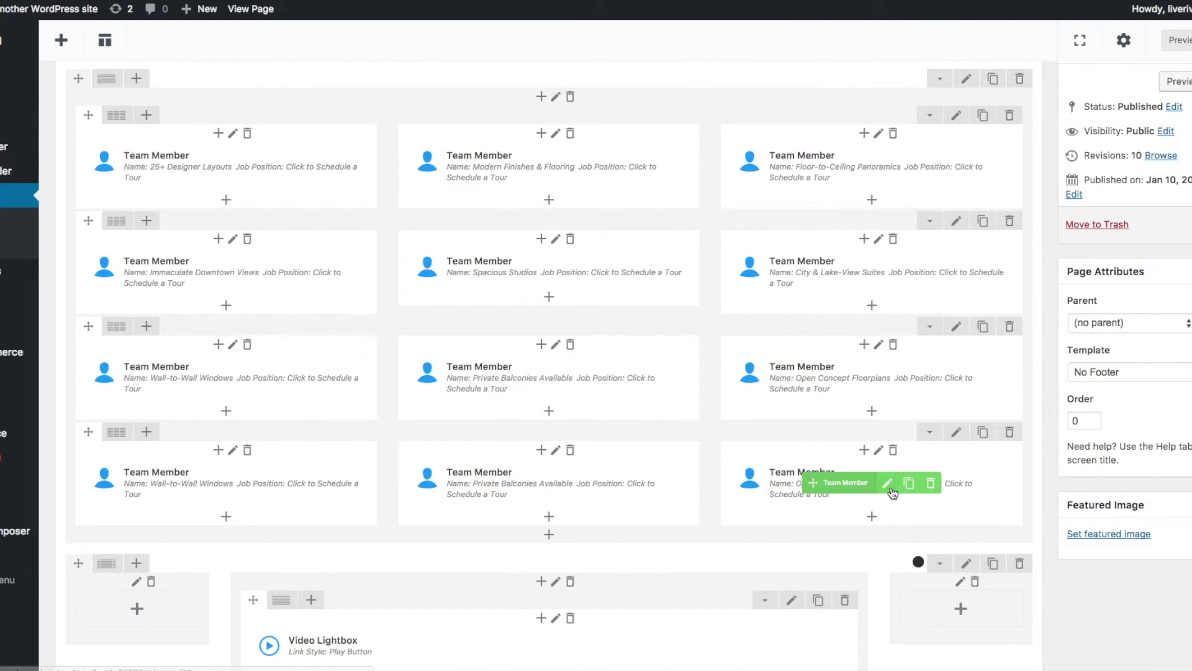
- Swap the copied Open Concept Floorplans tile's photo for the 2.jpg locker-room shot
{"action": "left_click", "coordinate": [889, 486]}
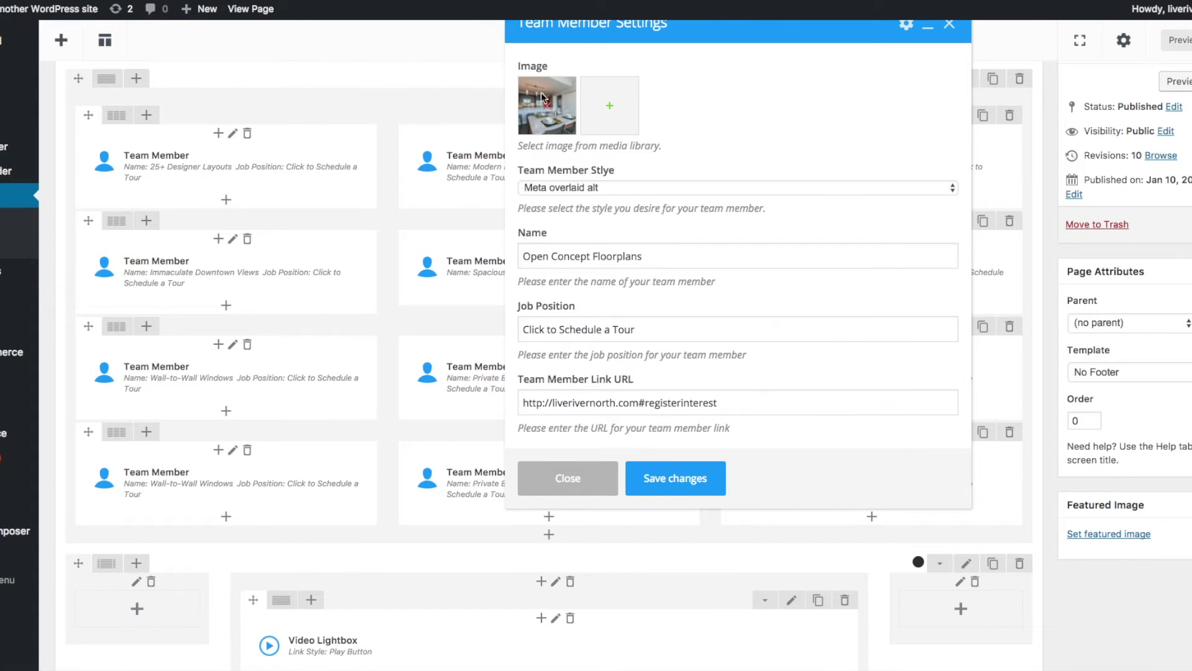
{"action": "left_click", "coordinate": [549, 130]}
{"action": "left_click", "coordinate": [552, 108]}
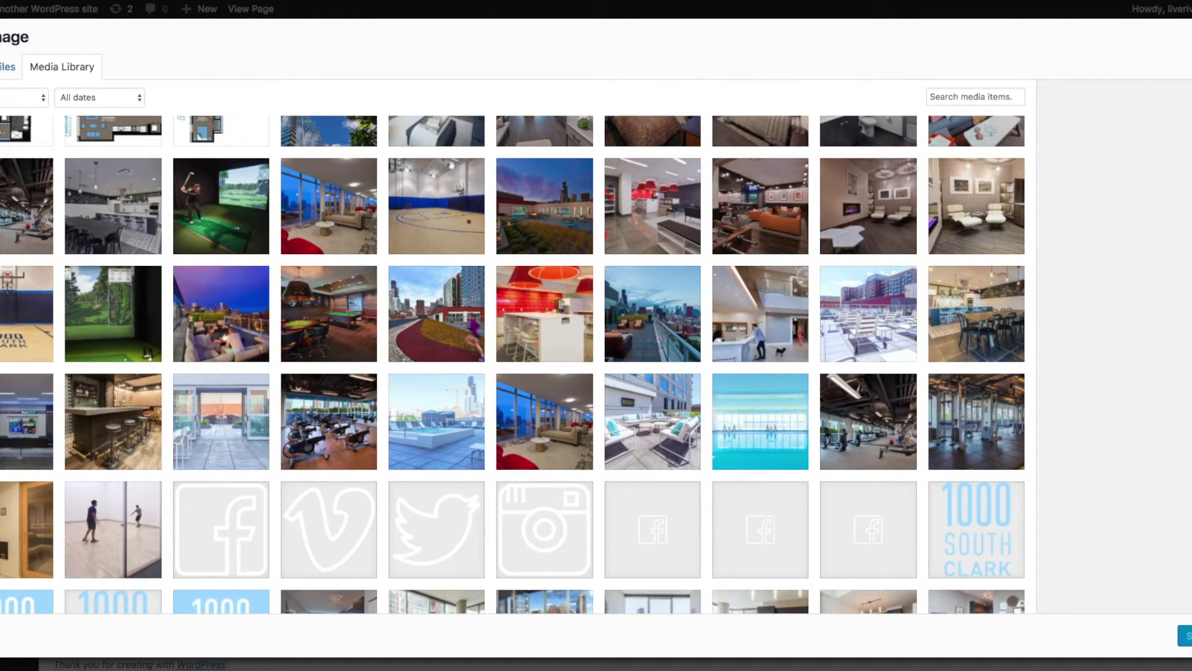
{"action": "key", "text": "Escape"}
{"action": "left_click", "coordinate": [535, 121]}
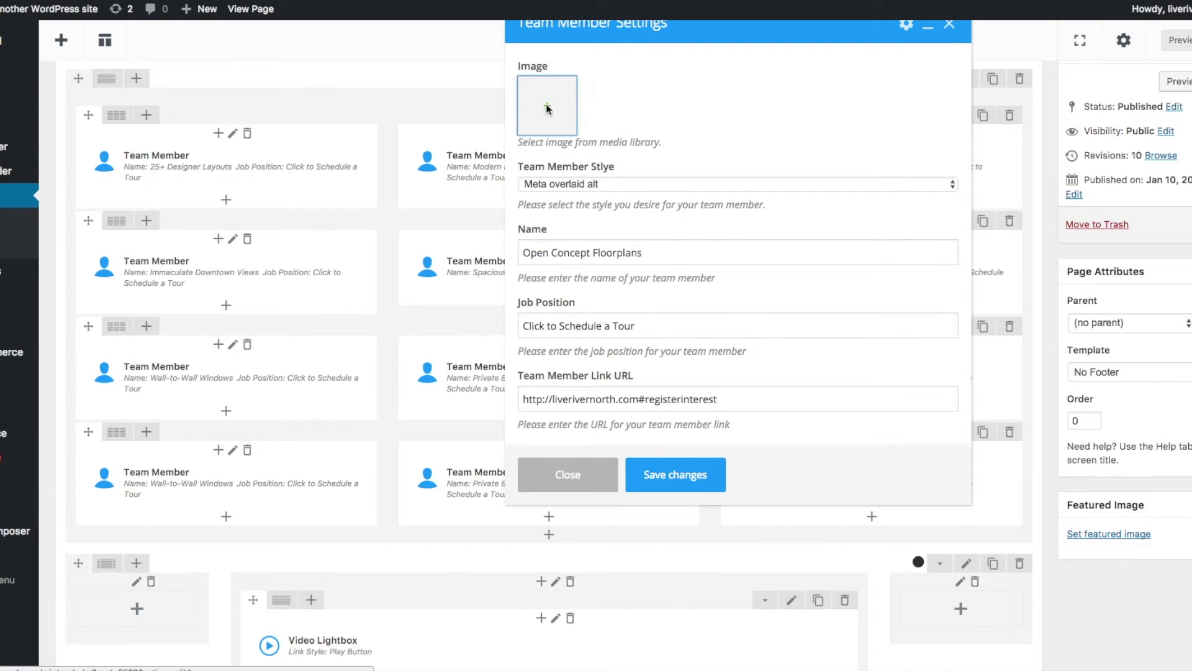
{"action": "left_click", "coordinate": [28, 528]}
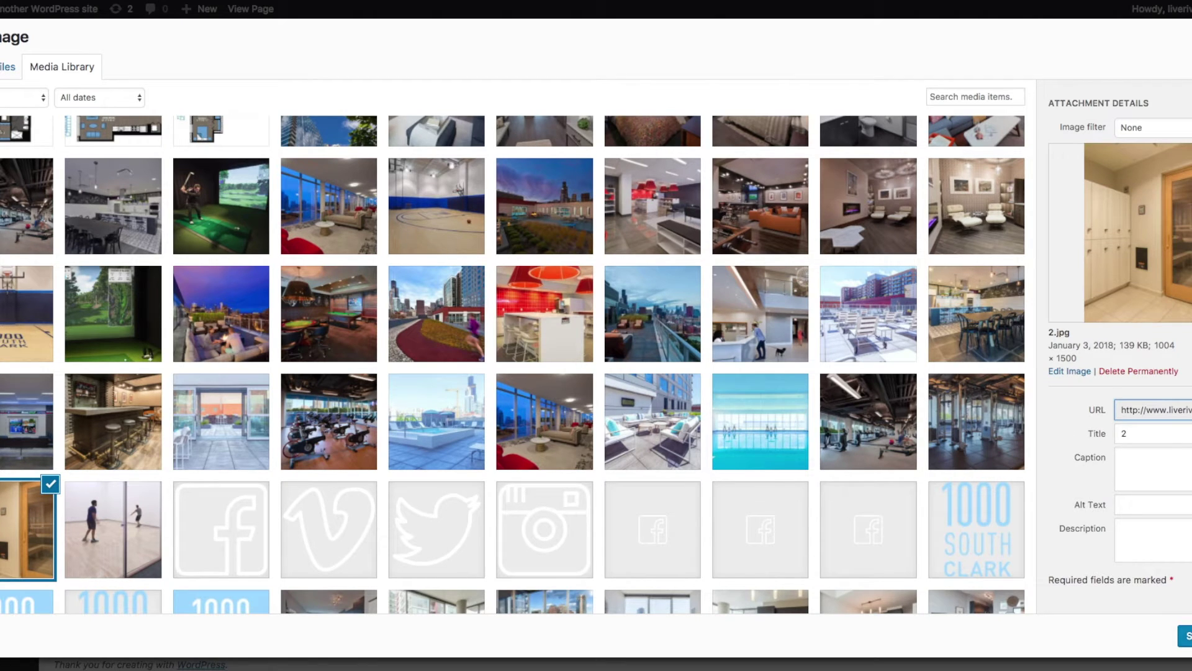
{"action": "left_click", "coordinate": [1185, 635]}
{"action": "left_click", "coordinate": [665, 482]}
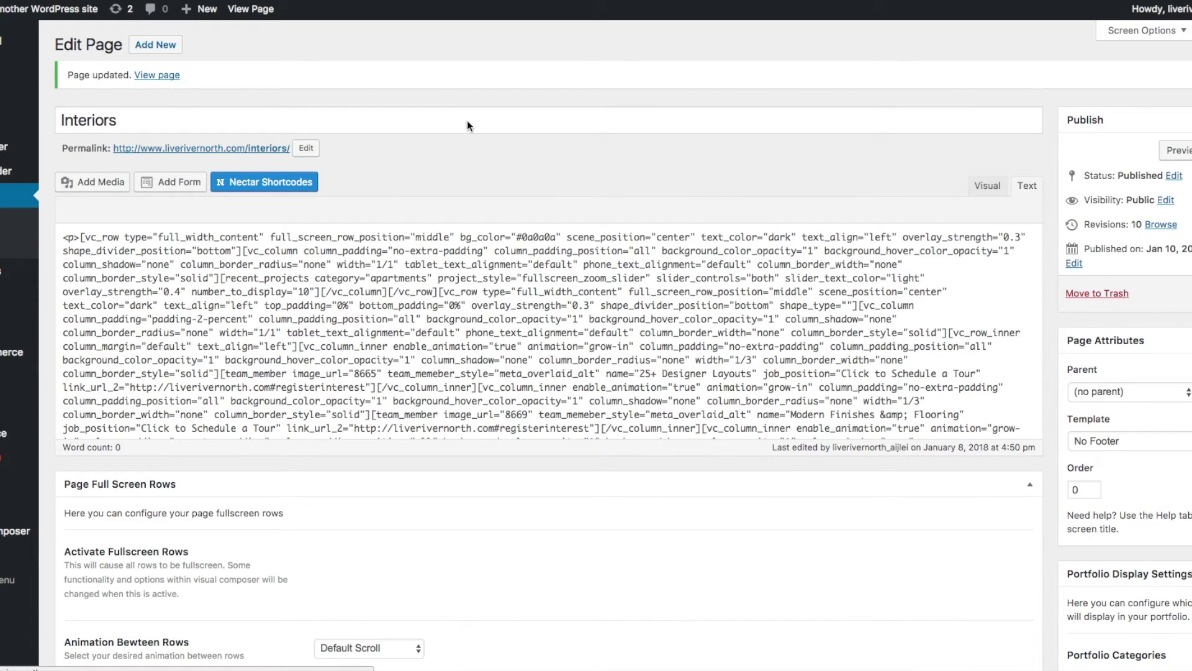
{"action": "left_click", "coordinate": [265, 150]}
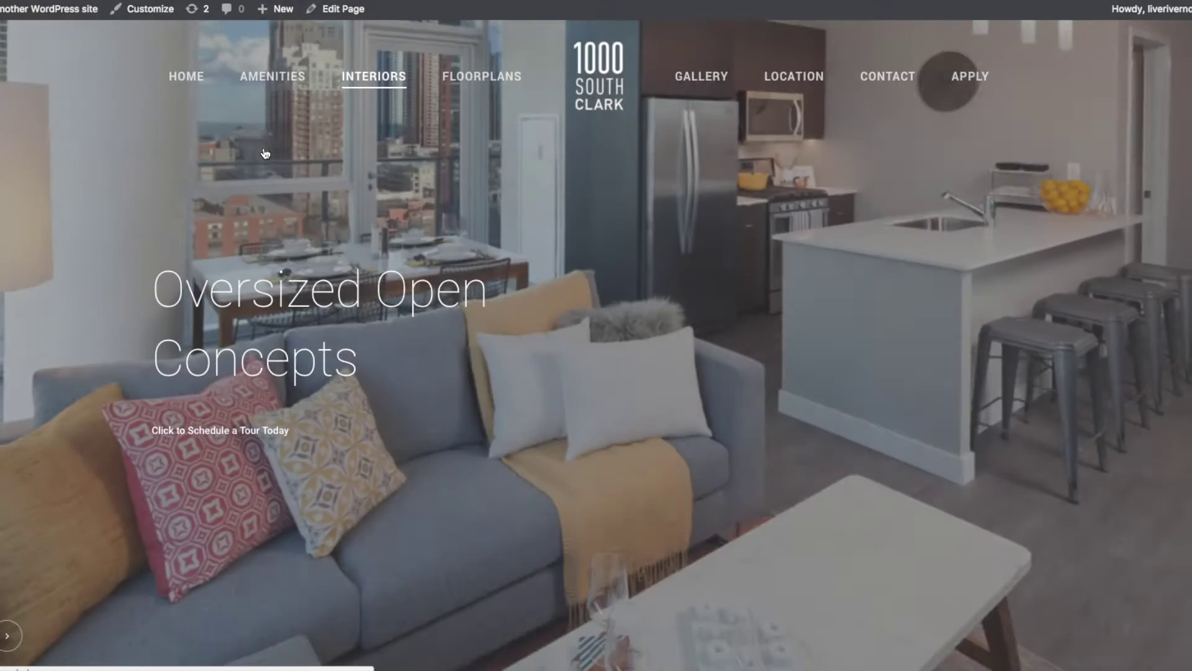
{"action": "scroll", "coordinate": [268, 502], "scroll_direction": "down", "scroll_amount": 5}
{"action": "scroll", "coordinate": [268, 502], "scroll_direction": "down", "scroll_amount": 3}
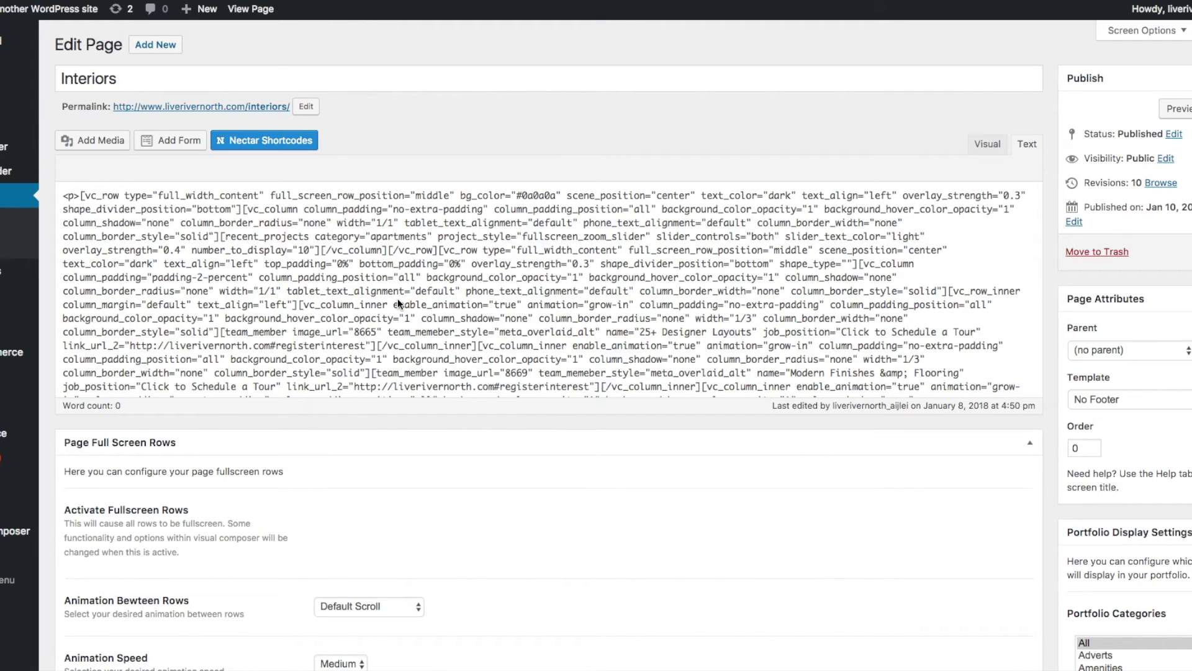
- Rename the first copied tile, Wall-to-Wall Windows, to 'Demo Title 1'
{"action": "scroll", "coordinate": [551, 441], "scroll_direction": "down", "scroll_amount": 4}
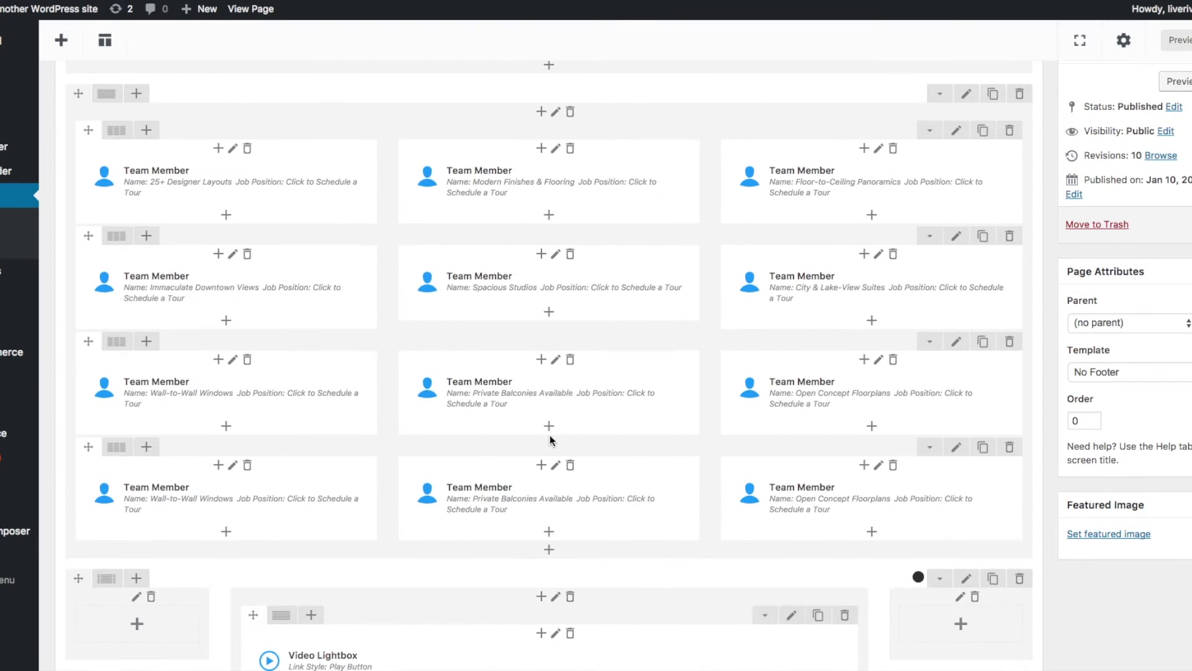
{"action": "left_click", "coordinate": [241, 498]}
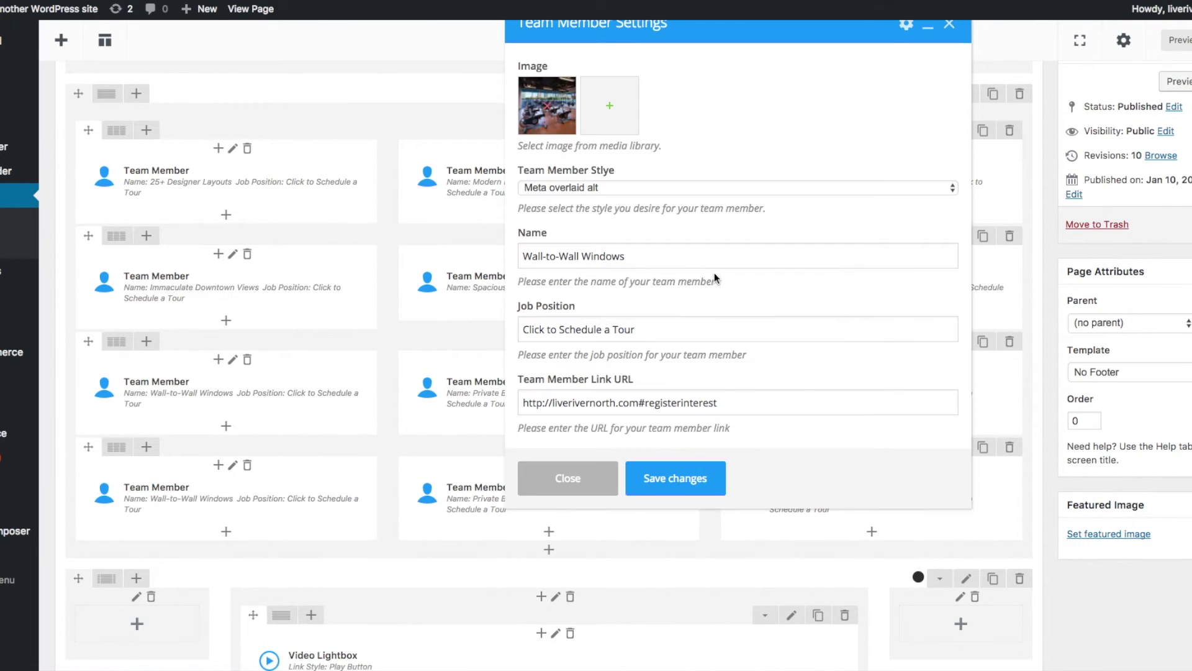
{"action": "triple_click", "coordinate": [617, 264]}
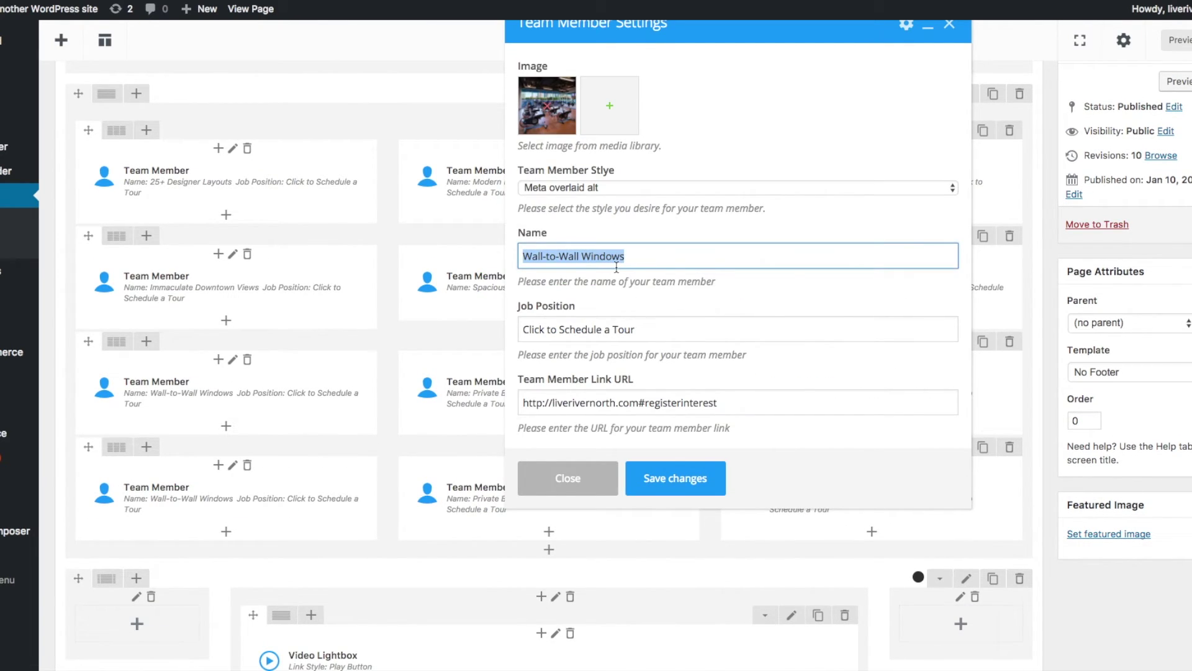
{"action": "type", "text": "Demo Title 1"}
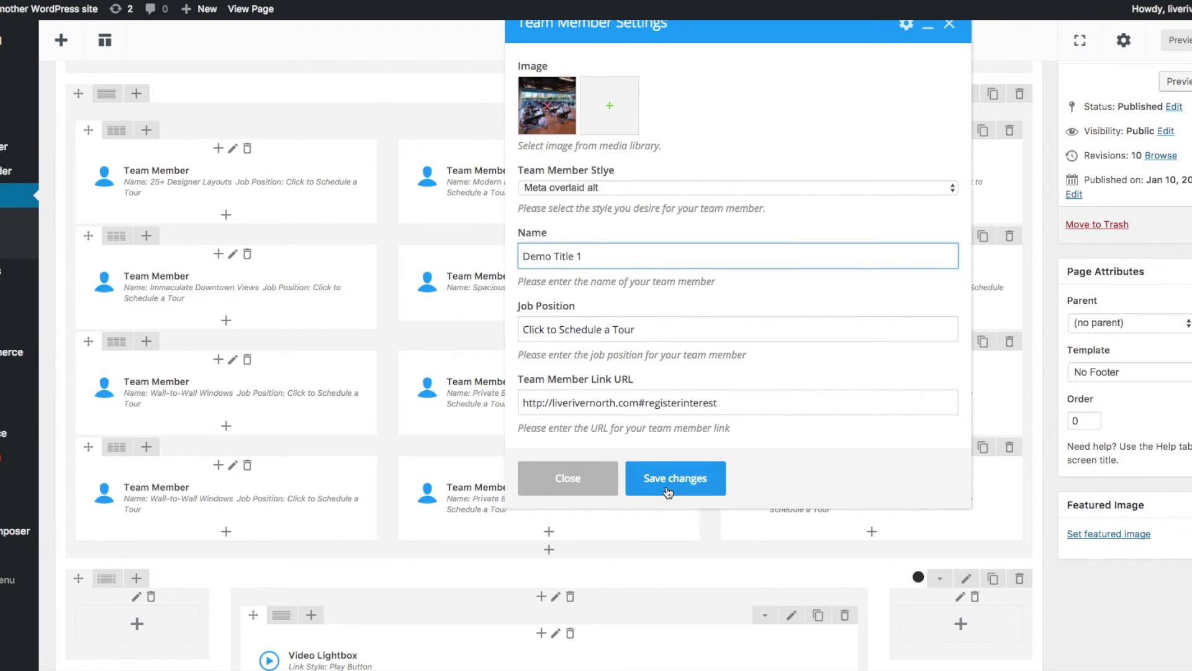
{"action": "left_click", "coordinate": [667, 492]}
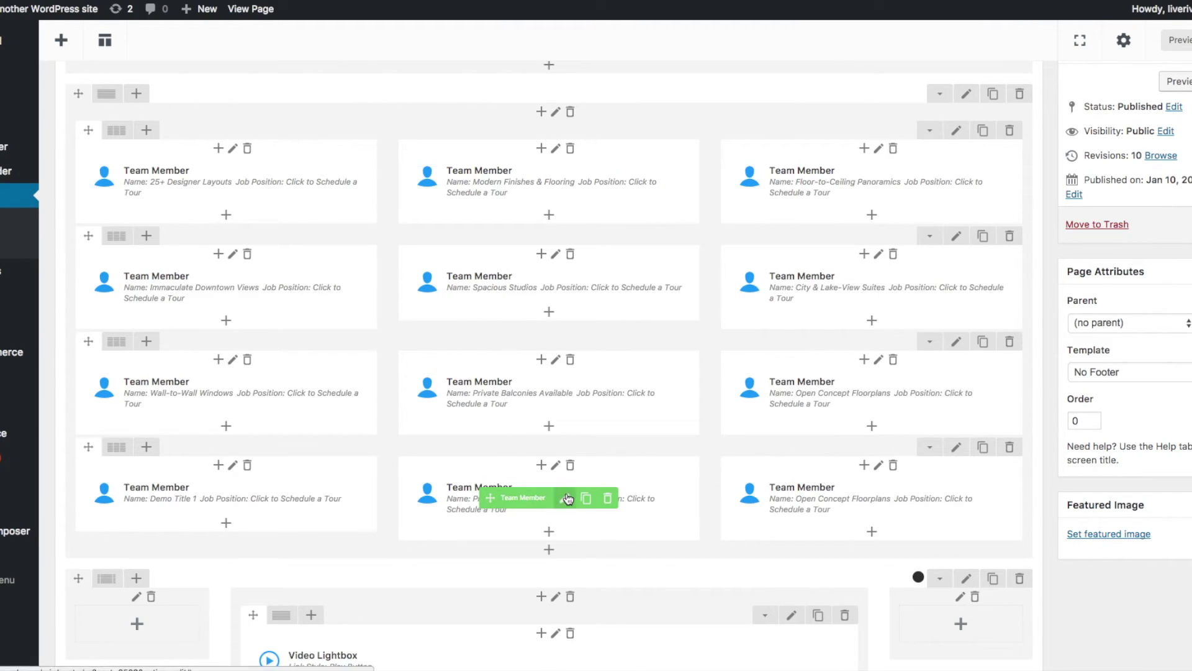
- Rename the second copied tile, Private Balconies Available, to 'Demo Title 2'
{"action": "left_click", "coordinate": [564, 495]}
{"action": "triple_click", "coordinate": [623, 265]}
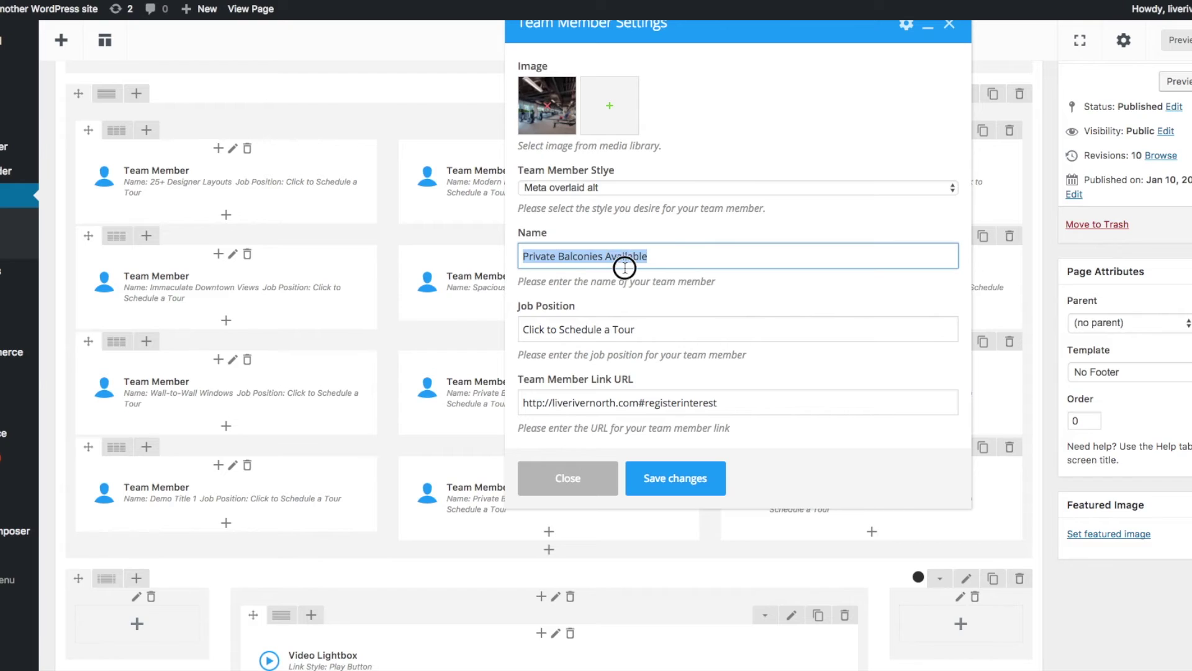
{"action": "type", "text": "Demo Title 2"}
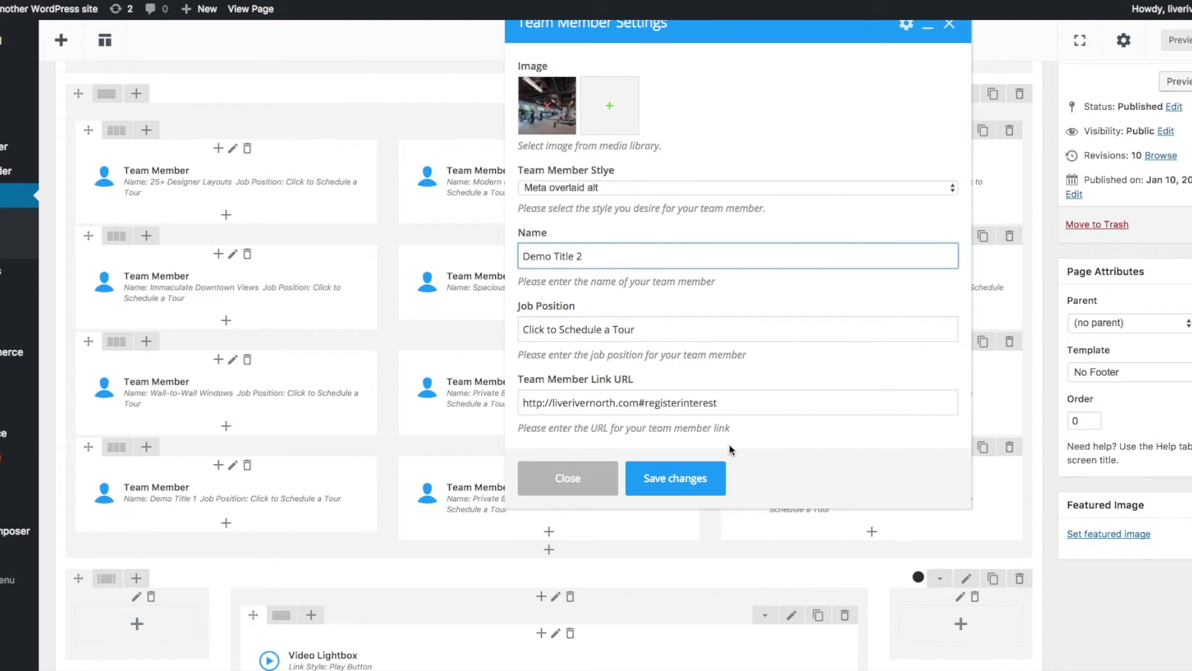
{"action": "left_click", "coordinate": [702, 478]}
- Rename the third copied tile, Open Concept Floorplans, to 'Demo Title 3'
{"action": "left_click", "coordinate": [893, 497]}
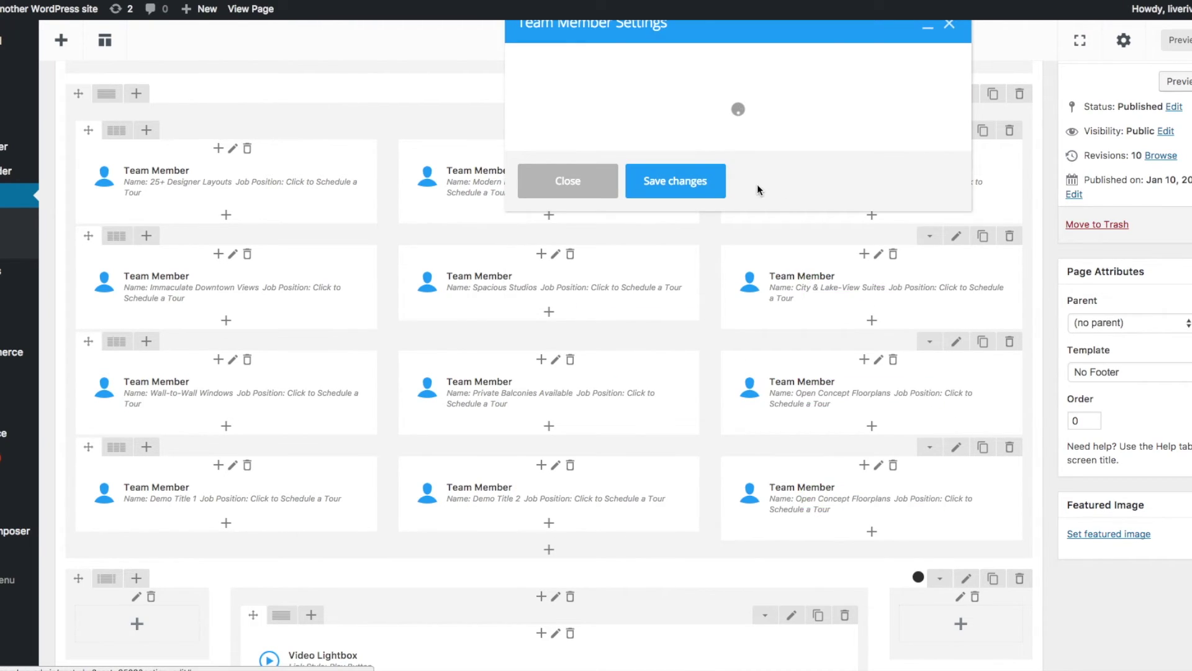
{"action": "triple_click", "coordinate": [628, 266]}
{"action": "type", "text": "Demo Title 3"}
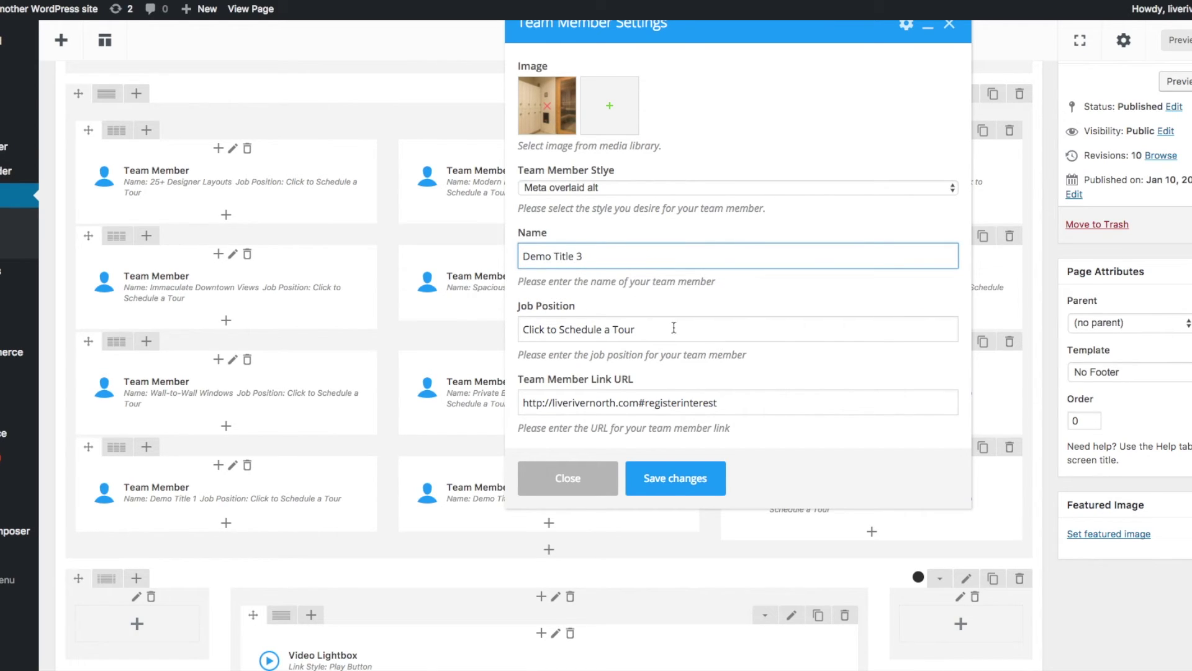
{"action": "left_click", "coordinate": [665, 481]}
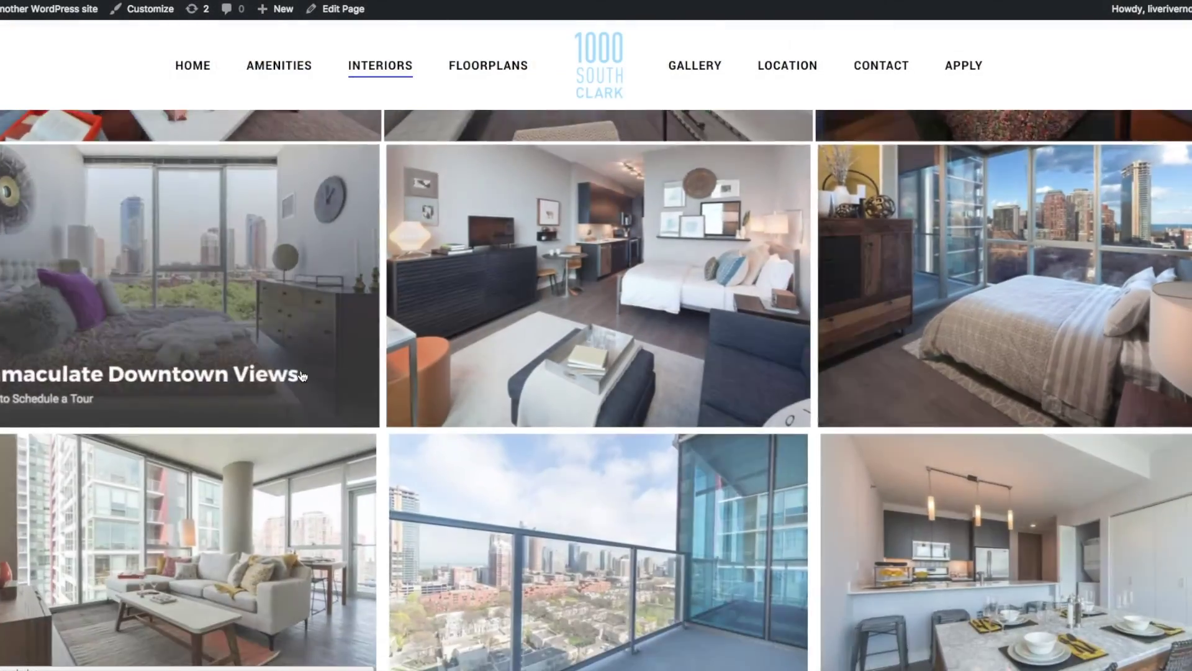
{"action": "scroll", "coordinate": [302, 376], "scroll_direction": "down", "scroll_amount": 2}
{"action": "scroll", "coordinate": [280, 455], "scroll_direction": "down", "scroll_amount": 2}
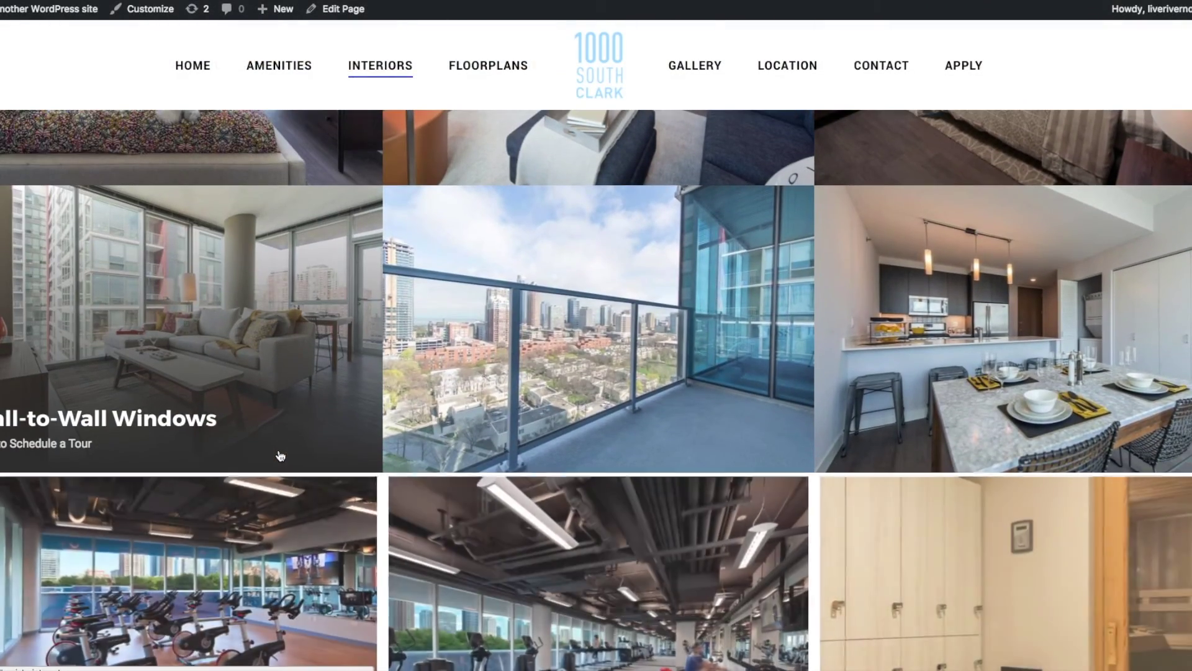
{"action": "scroll", "coordinate": [280, 456], "scroll_direction": "down", "scroll_amount": 3}
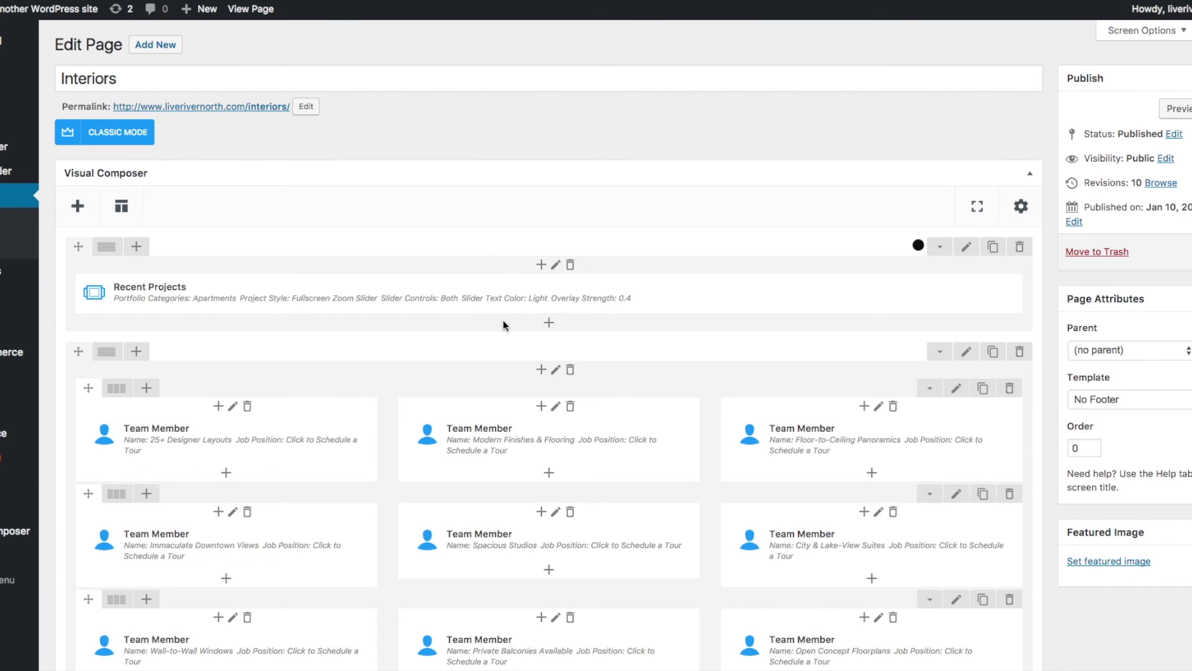
- Delete the Demo Title 1–3 team-member row and confirm the removal
{"action": "scroll", "coordinate": [613, 490], "scroll_direction": "down", "scroll_amount": 5}
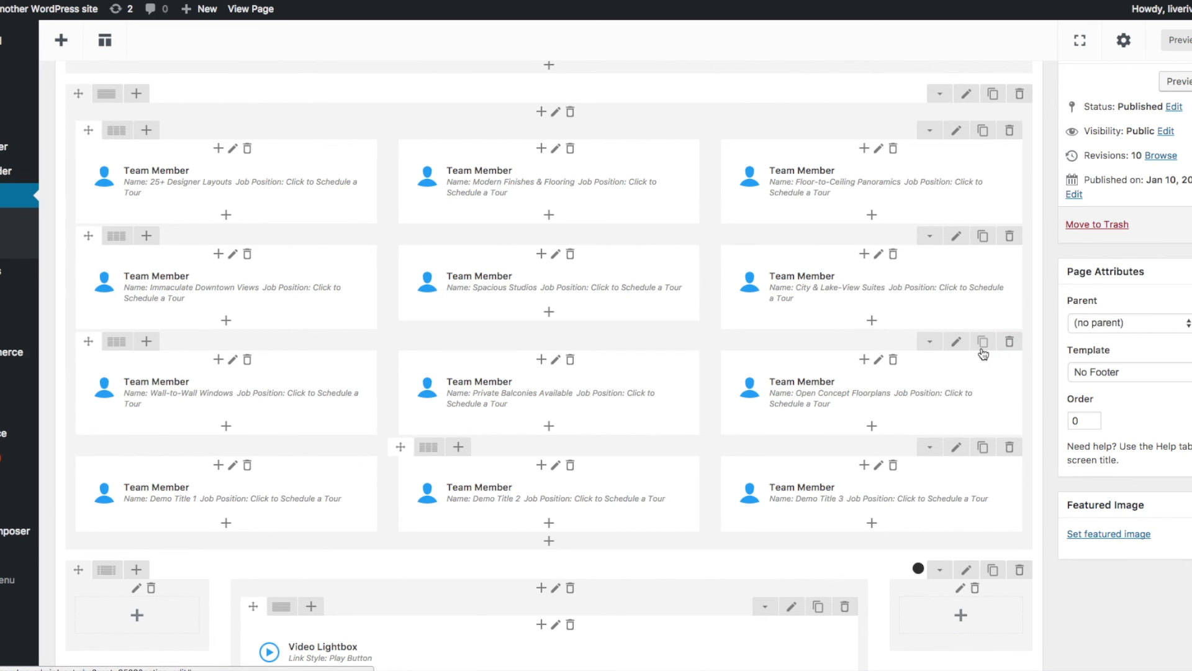
{"action": "left_click", "coordinate": [1010, 447]}
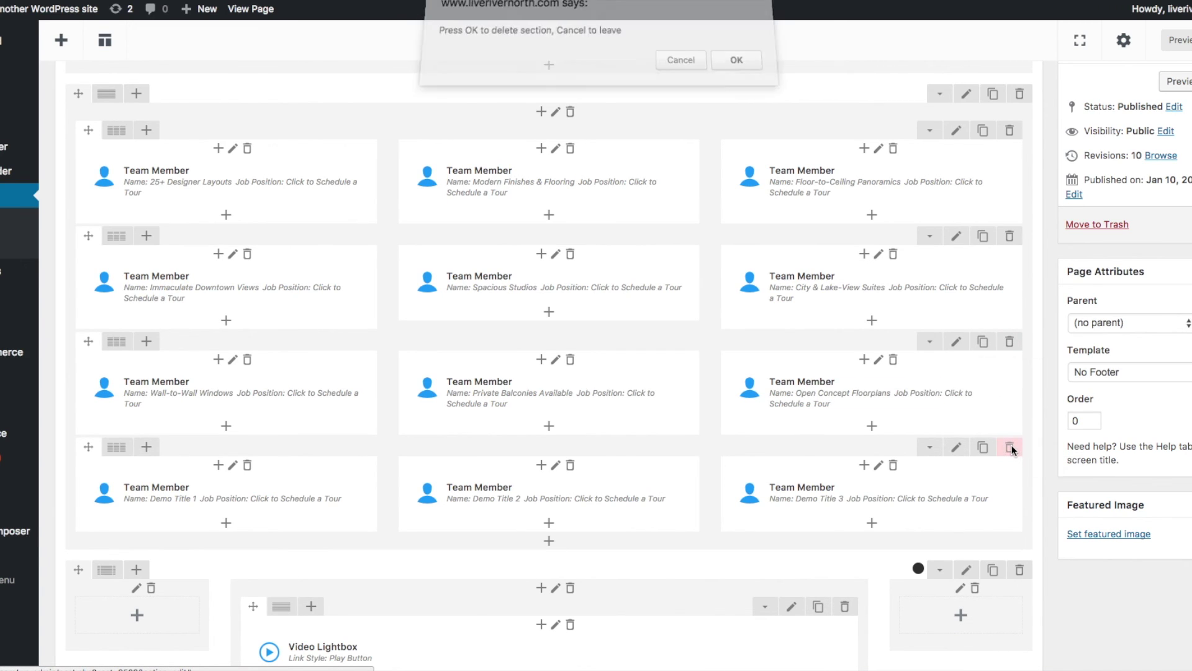
{"action": "left_click", "coordinate": [739, 69]}
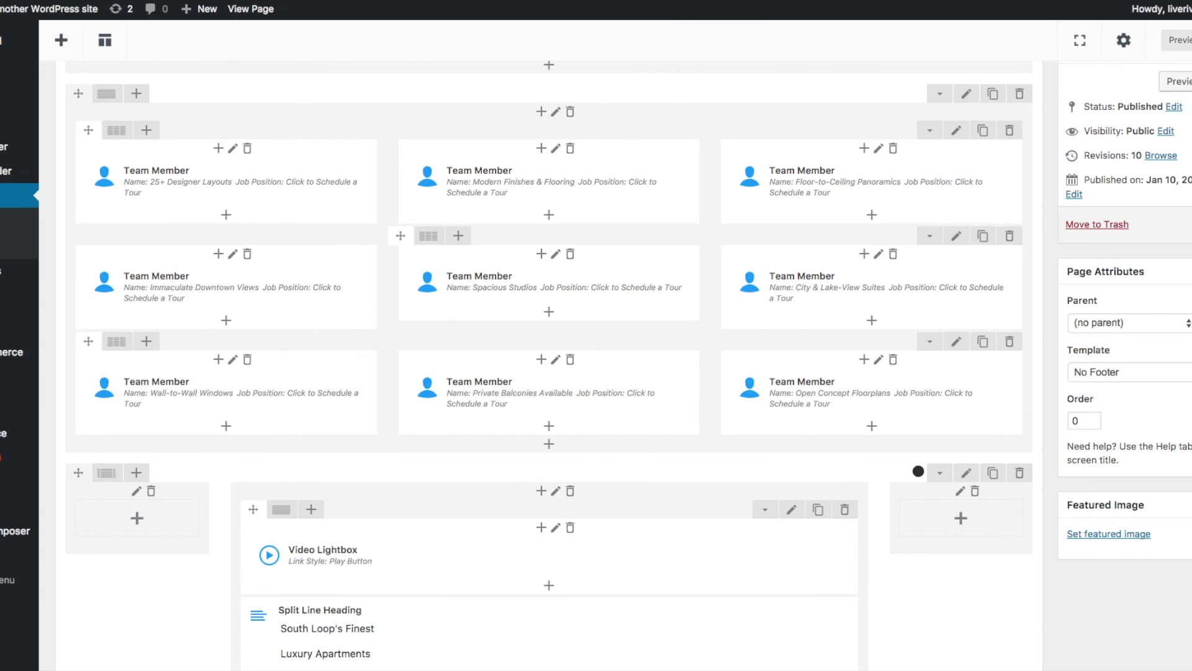